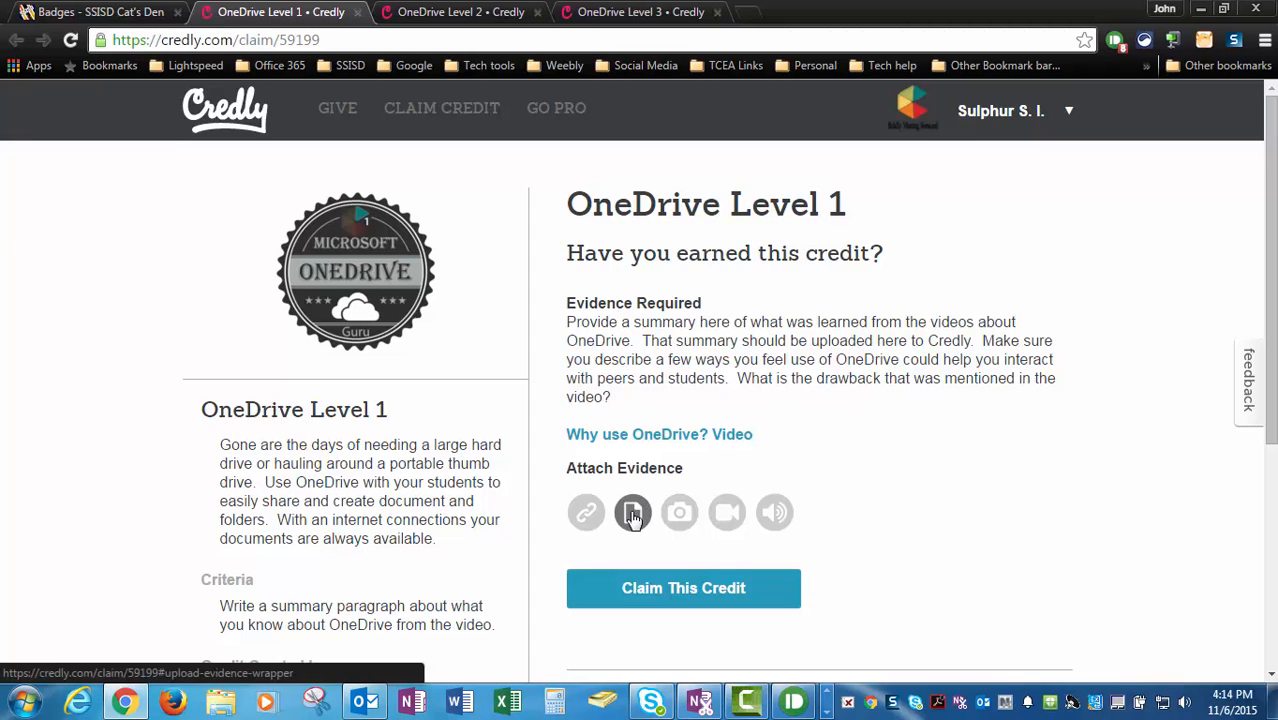
Step: Review the evidence requirements for the OneDrive Level 2 and OneDrive Level 3 badges on Credly
left_click(450, 14)
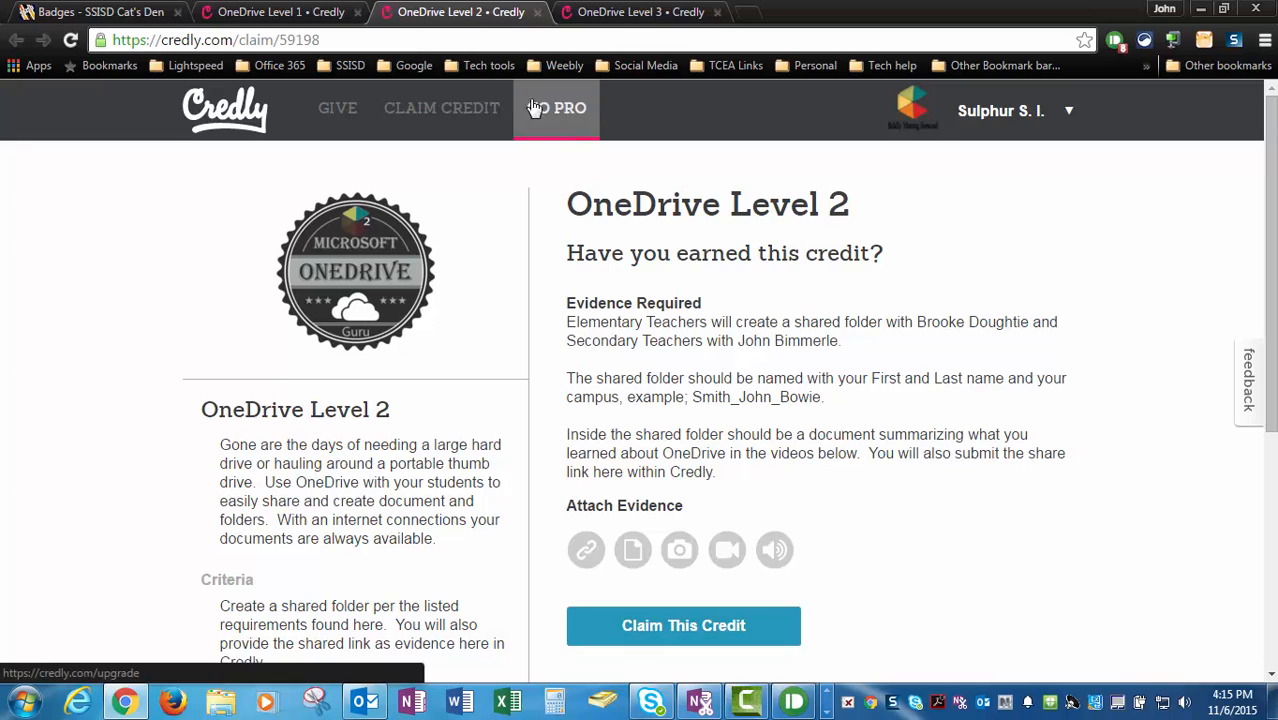
left_click(594, 14)
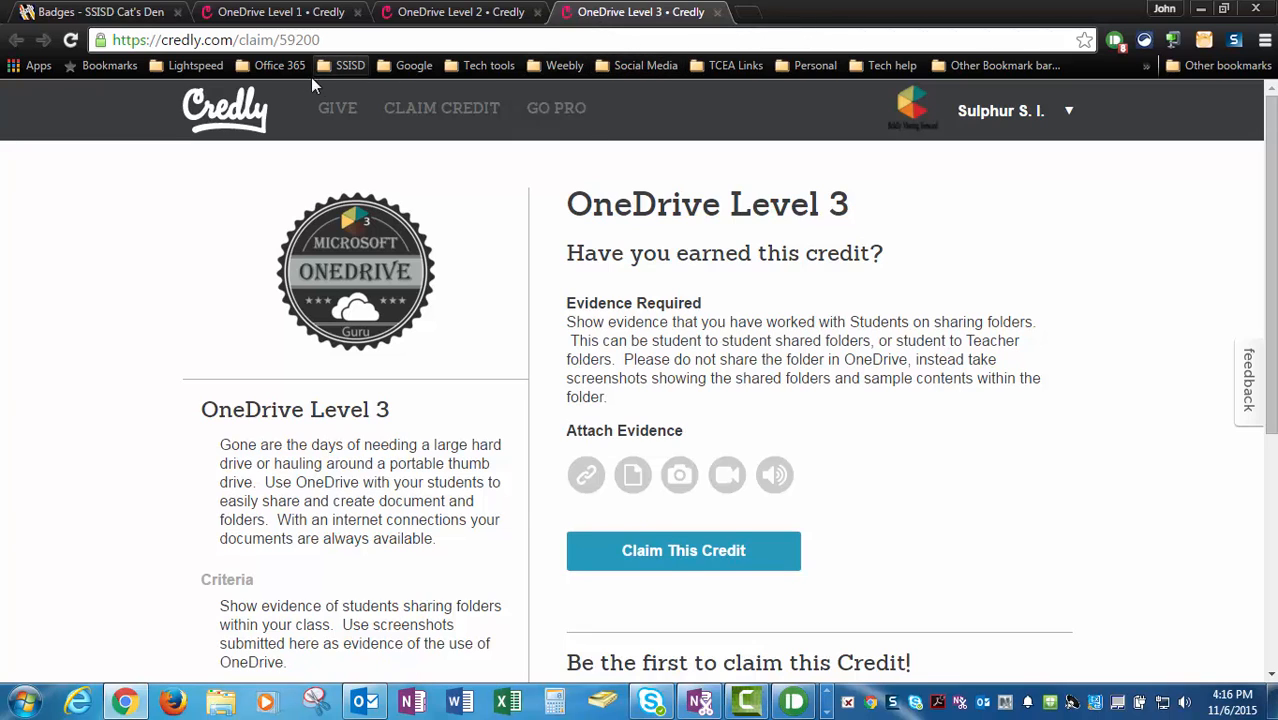
Step: Go to the Office 365 portal and open the OneDrive file list
left_click(279, 65)
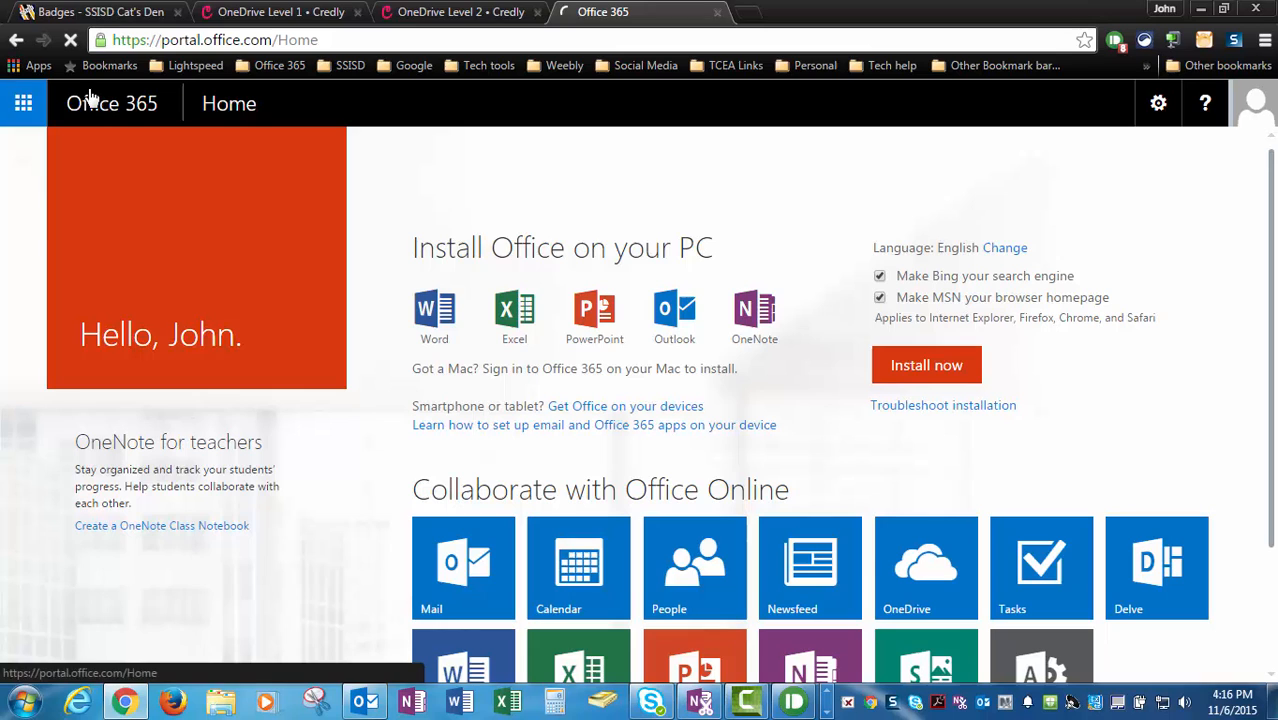
left_click(24, 104)
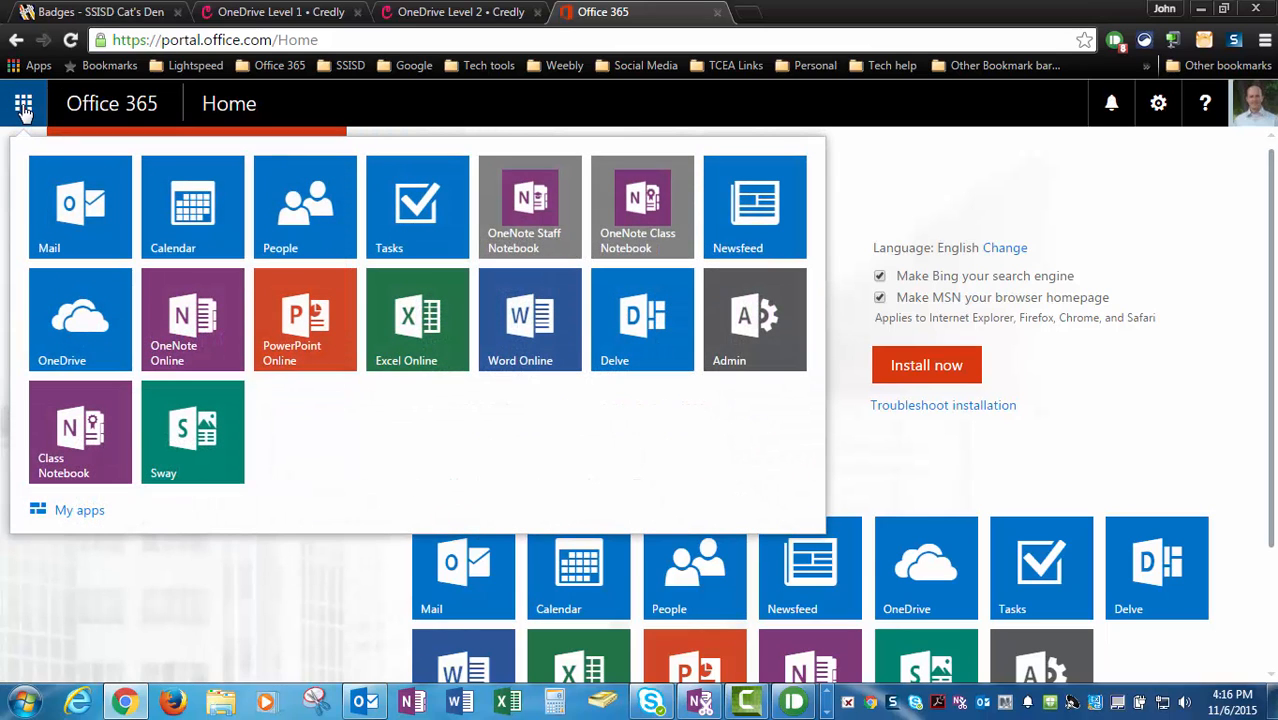
left_click(99, 352)
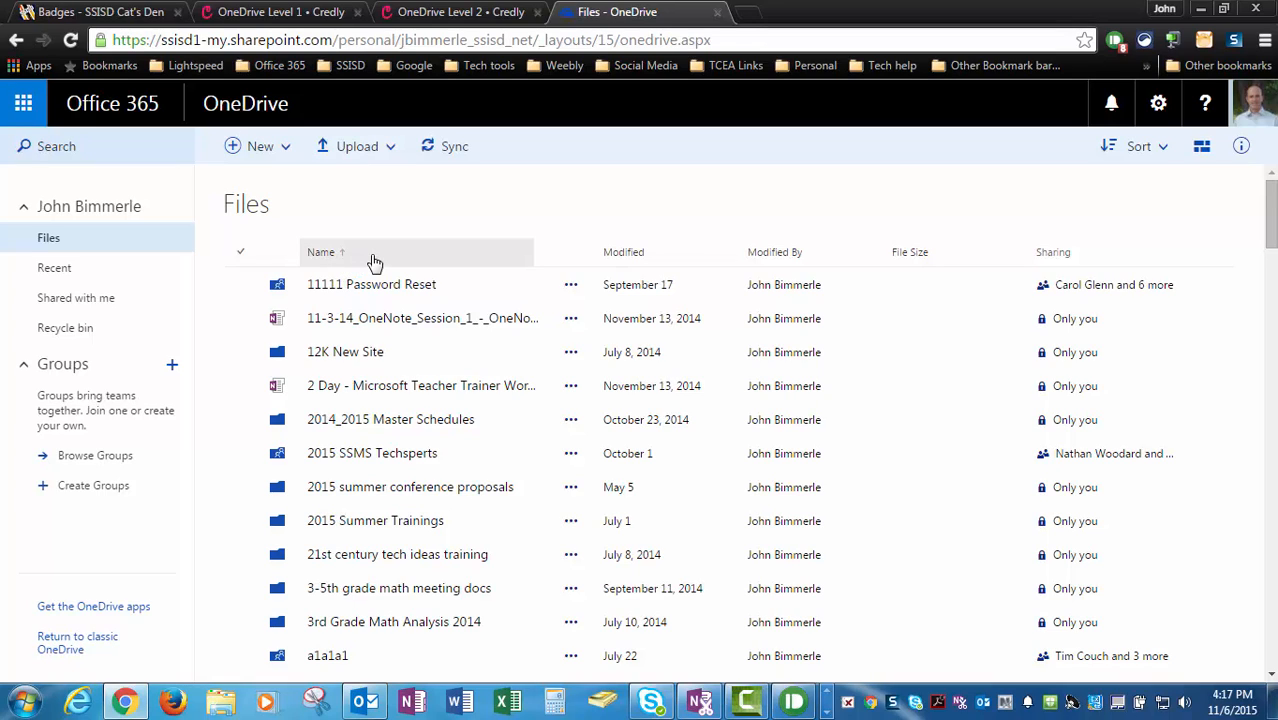
Step: Create a OneDrive folder named with the owner's last name, first name and Admin, separated by underscores
left_click(284, 150)
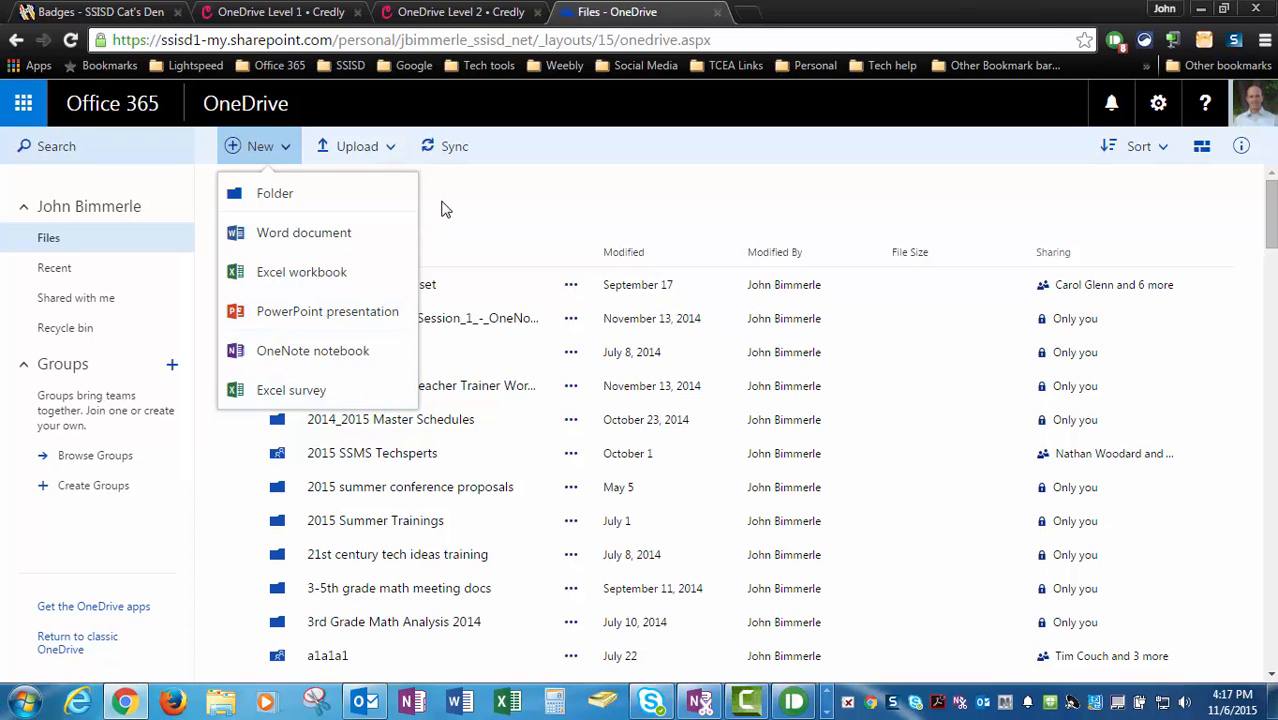
left_click(276, 195)
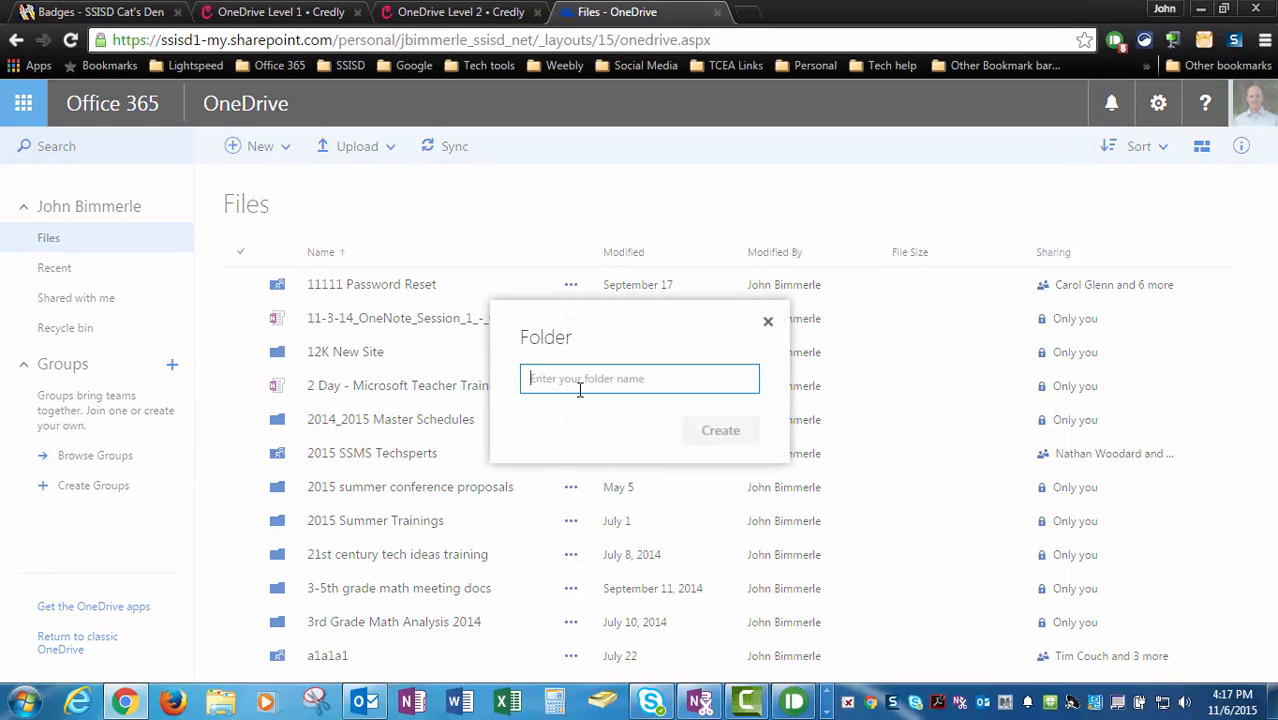
type("Bimmerle")
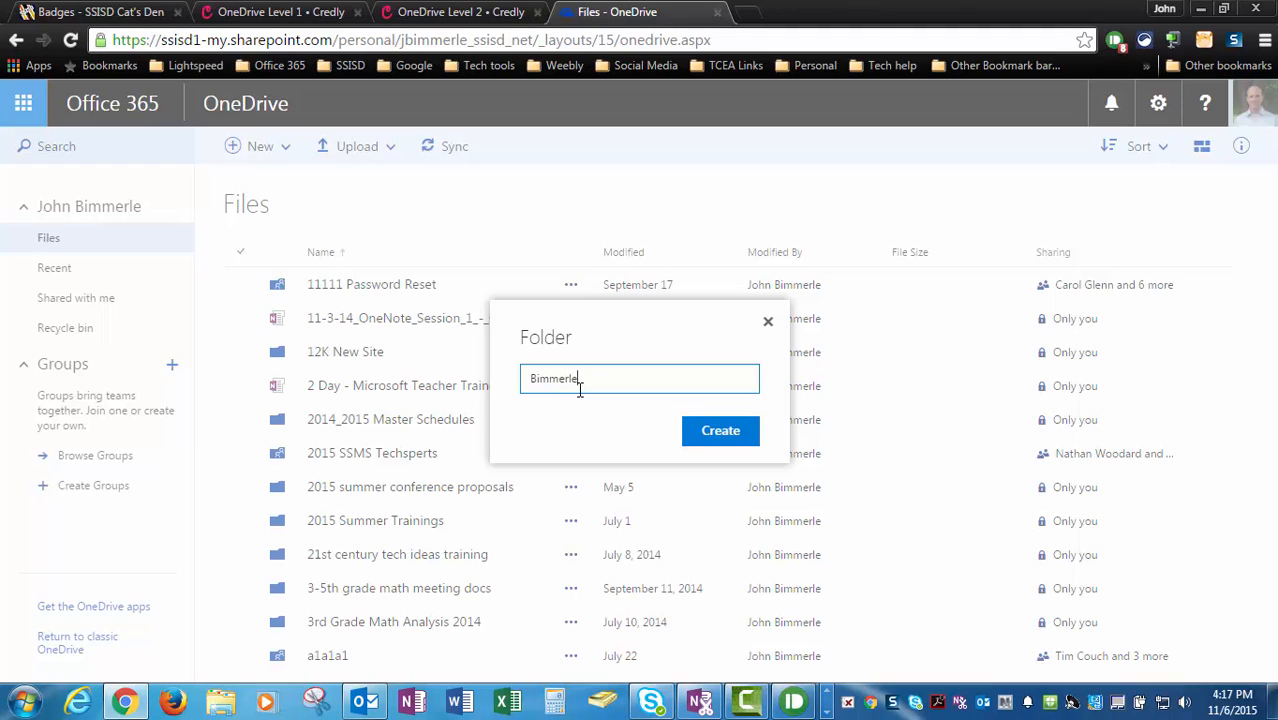
type("_John_Admin")
left_click(702, 434)
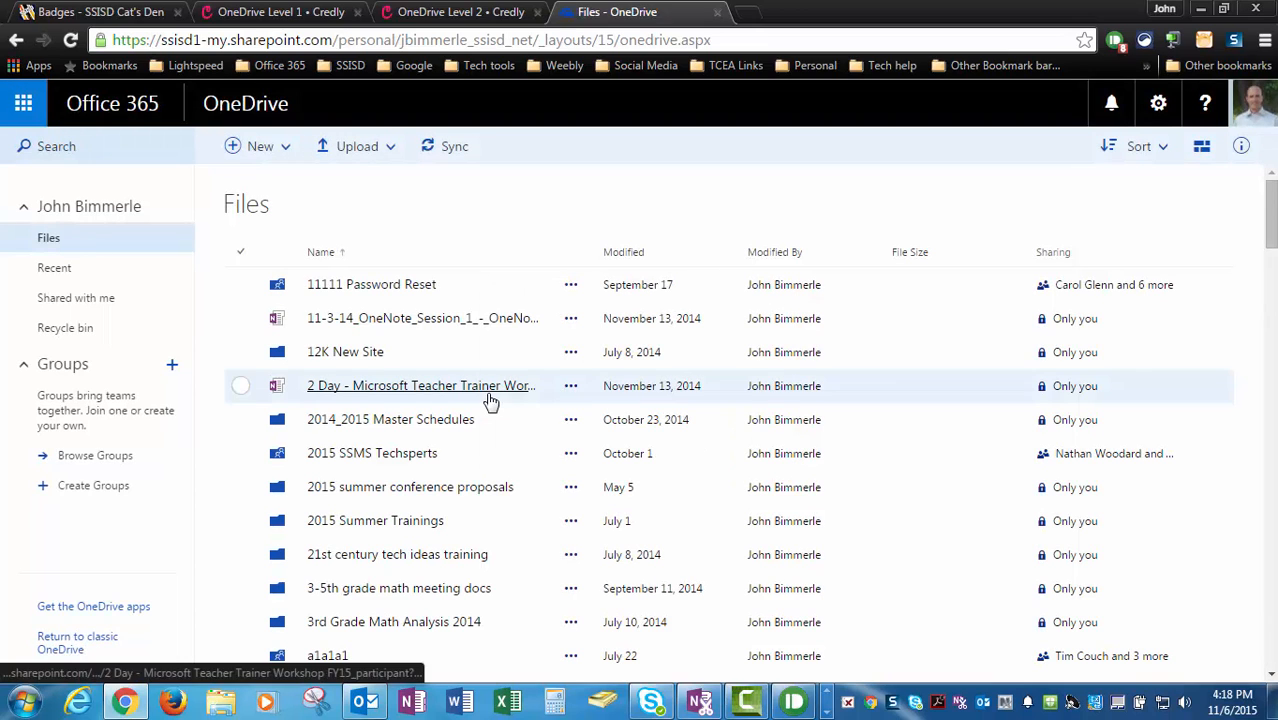
Step: Create a new Word document inside the newly made Admin folder
left_click_drag(1273, 220, 1270, 305)
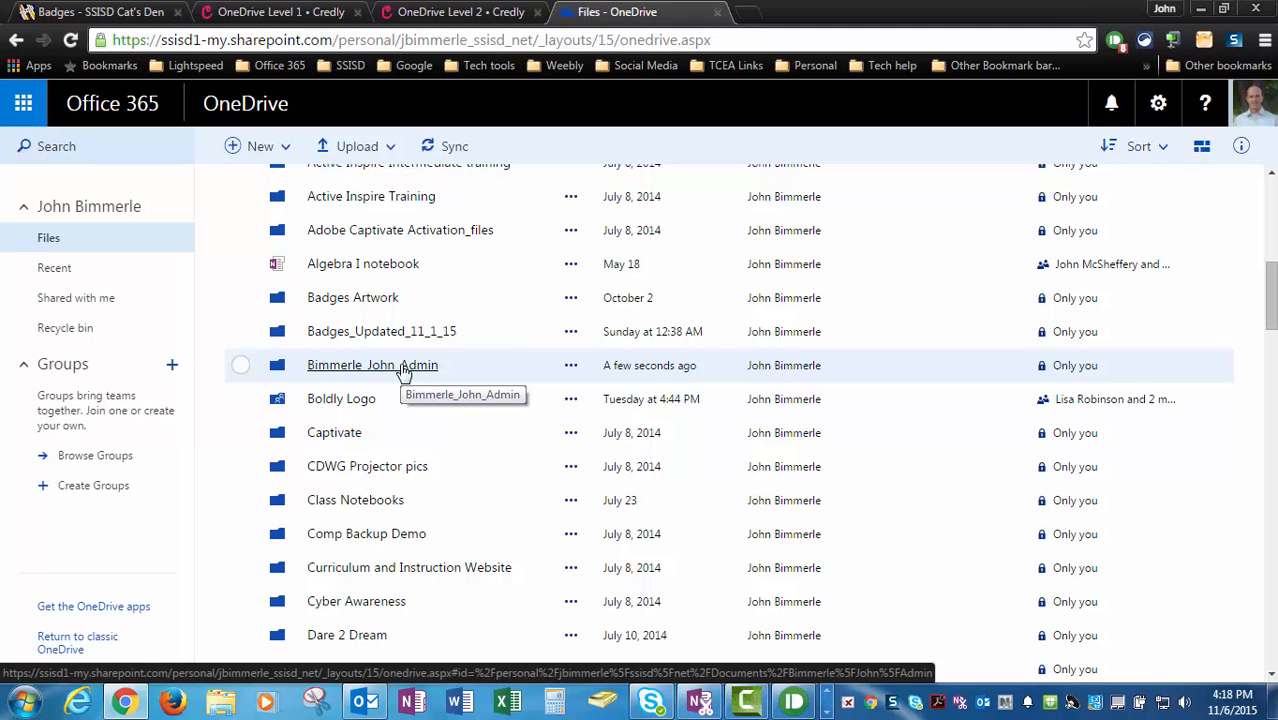
left_click(384, 371)
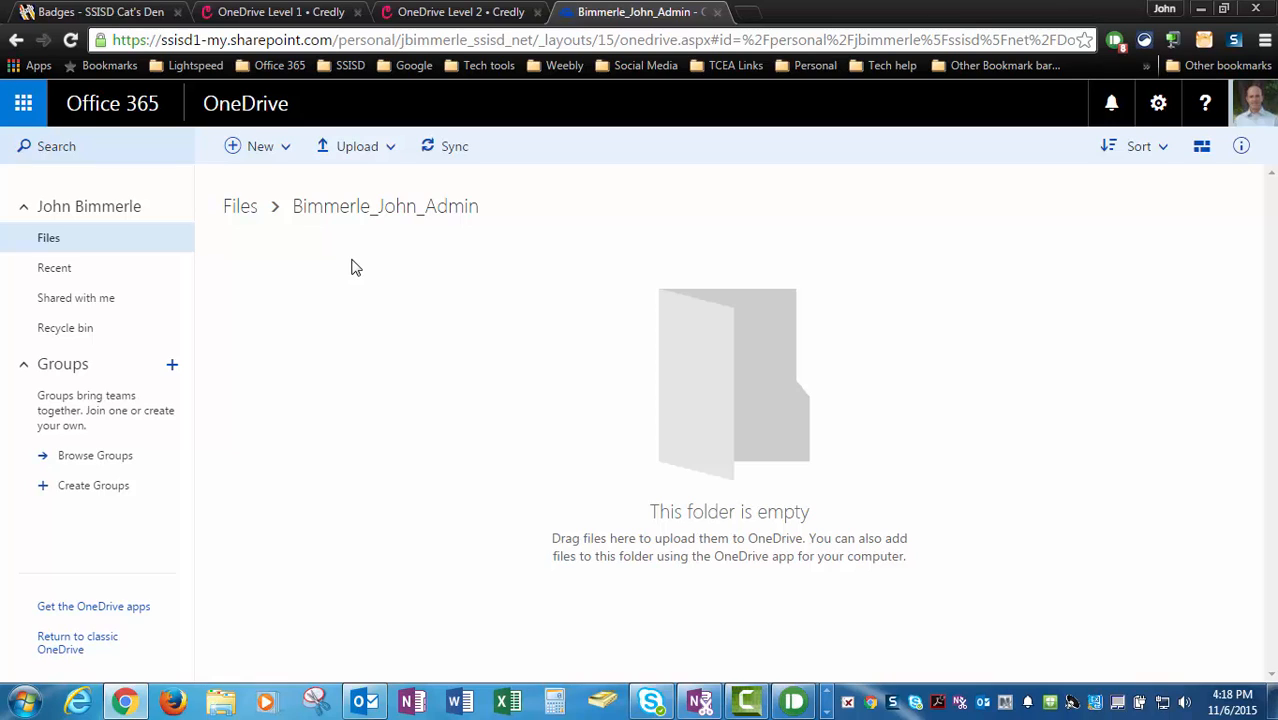
left_click(287, 153)
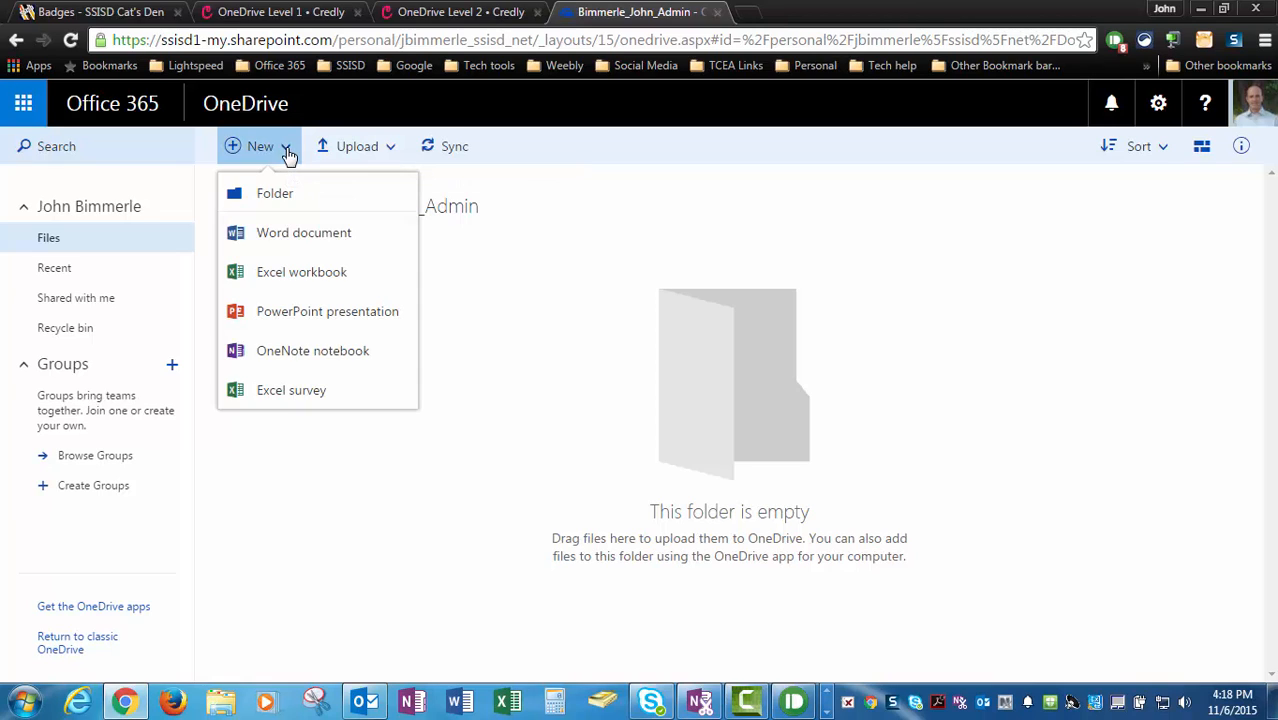
left_click(284, 234)
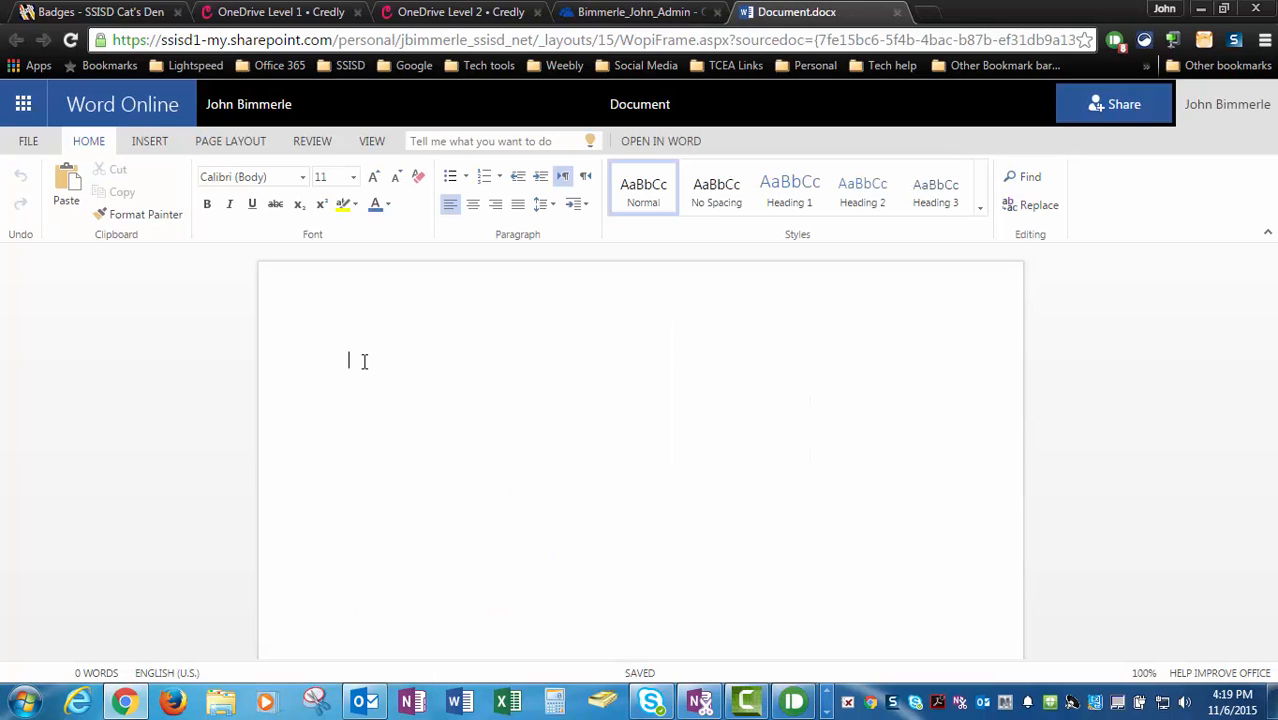
Step: Enter the text "this summary" in the document and rename the document Summary
type("this summary")
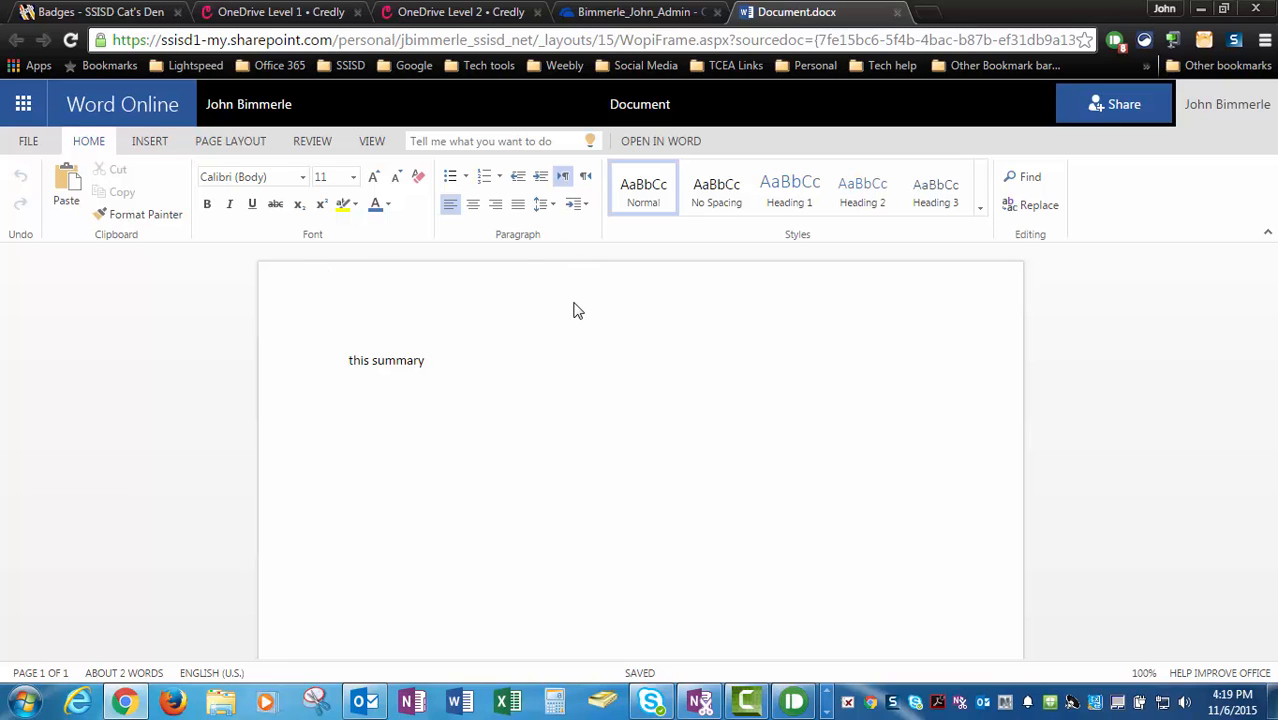
left_click(670, 104)
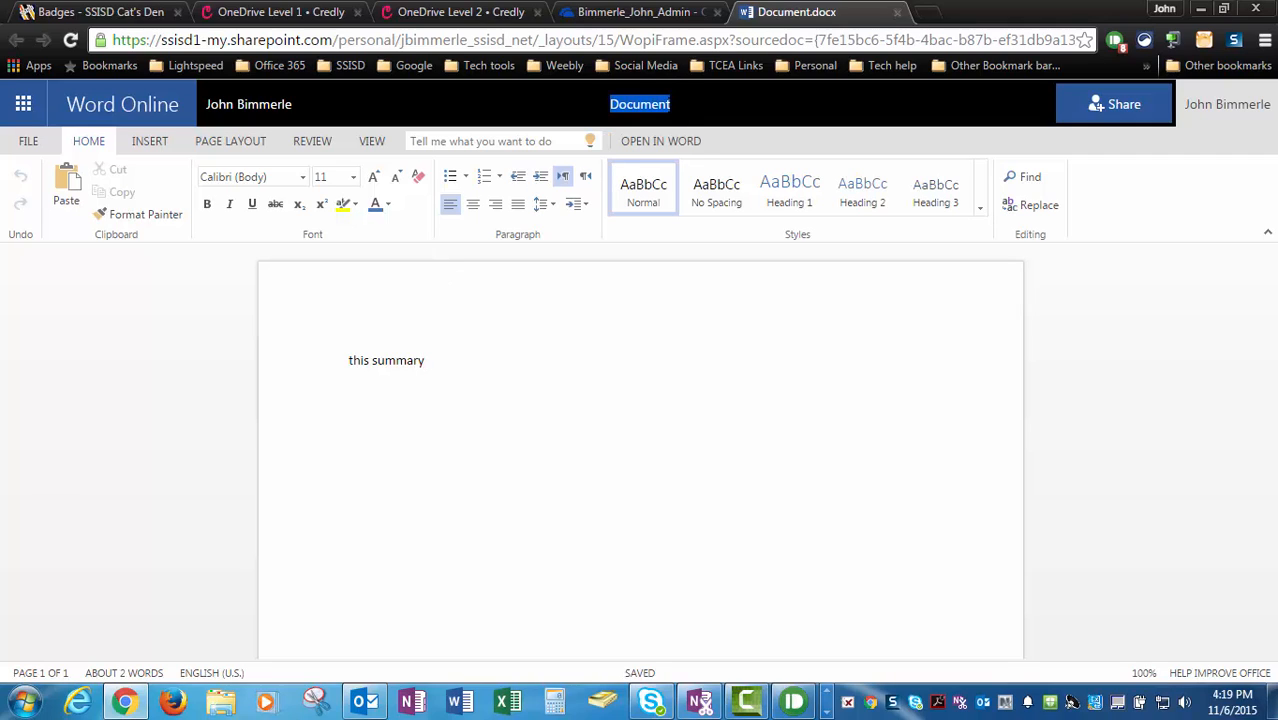
type("Summary")
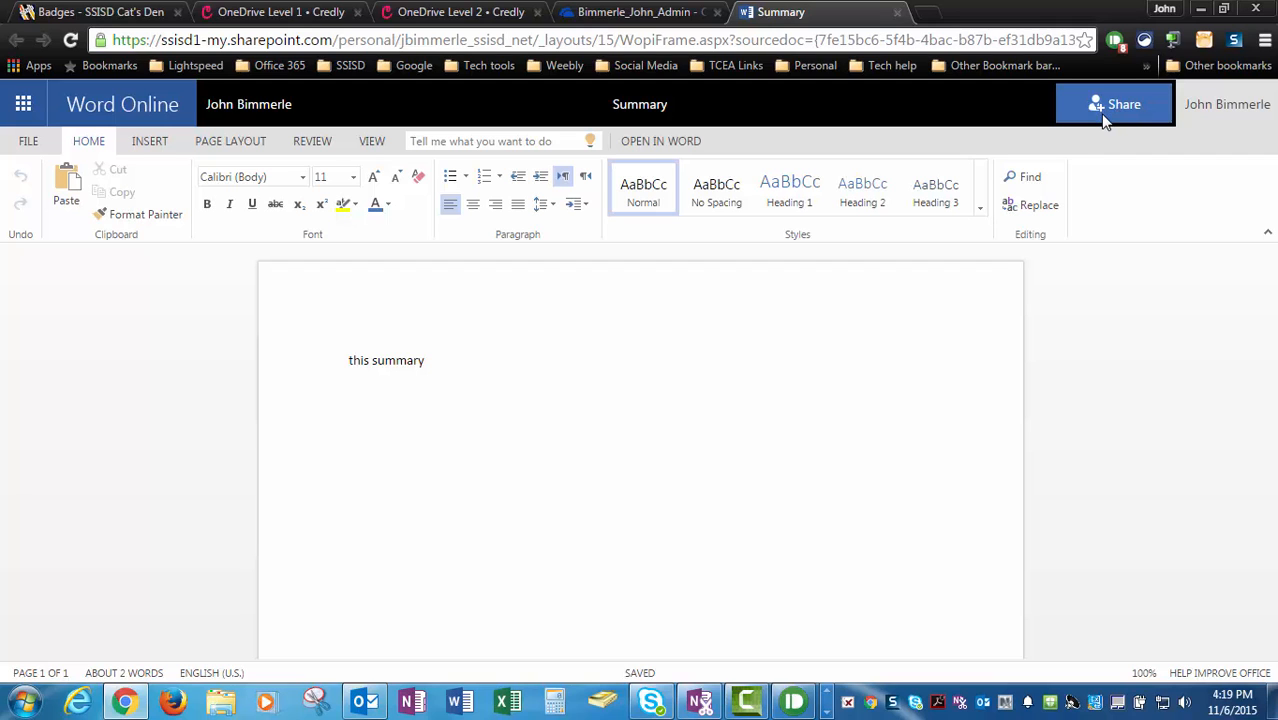
Step: Return to the OneDrive file list and select the new Admin folder with its options shown
left_click(24, 106)
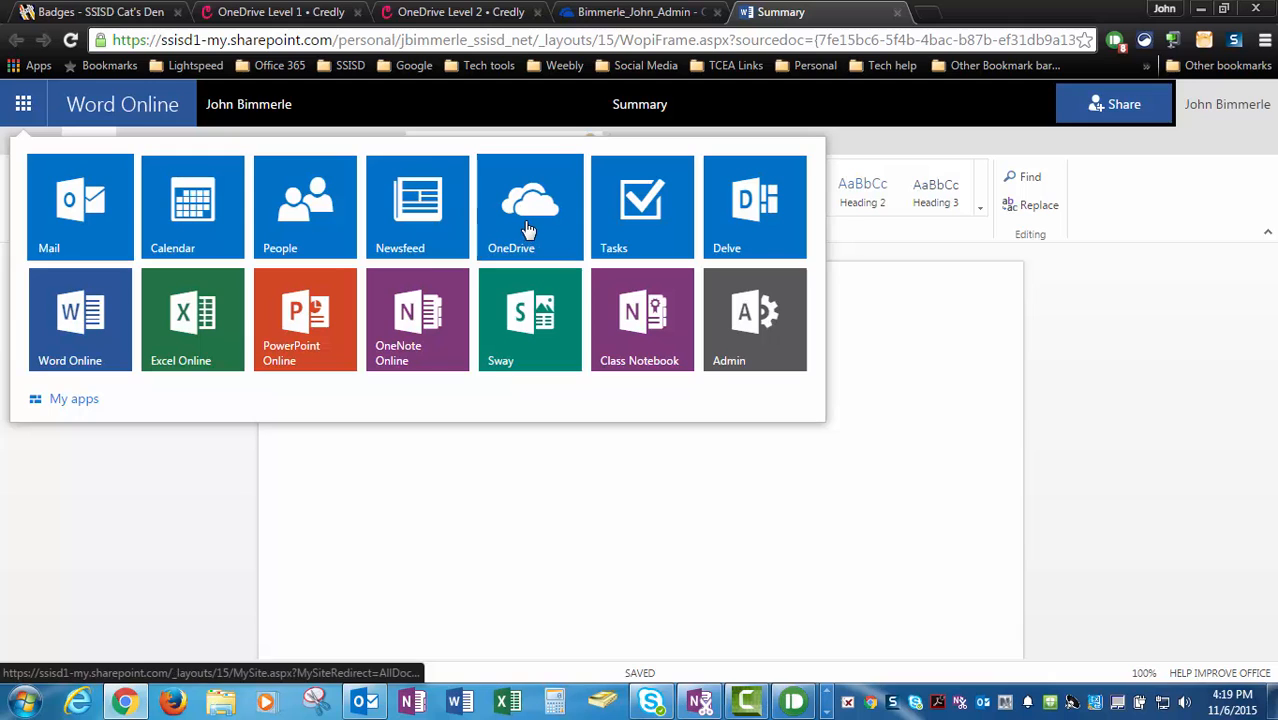
left_click(528, 229)
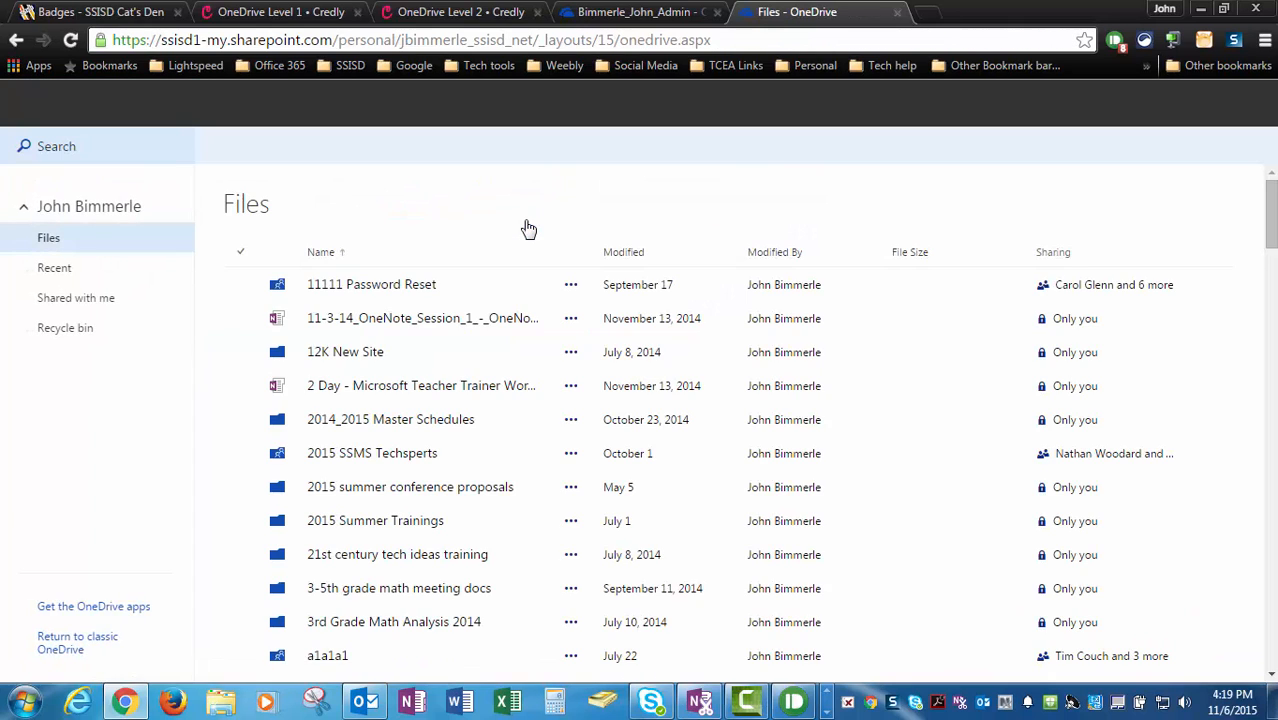
scroll(434, 338, "down", 5)
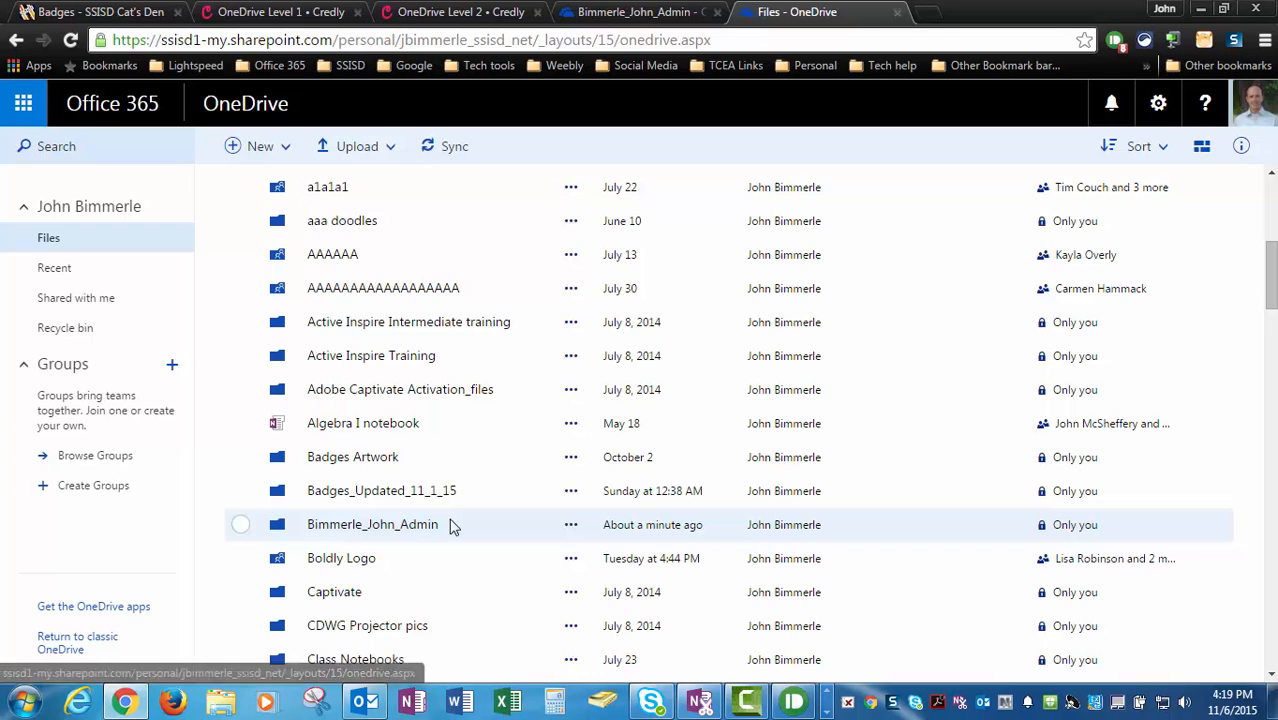
left_click(571, 530)
Step: Check who the Admin folder is shared with, view its invitation form, and close the sharing dialog
scroll(571, 530, "up", 5)
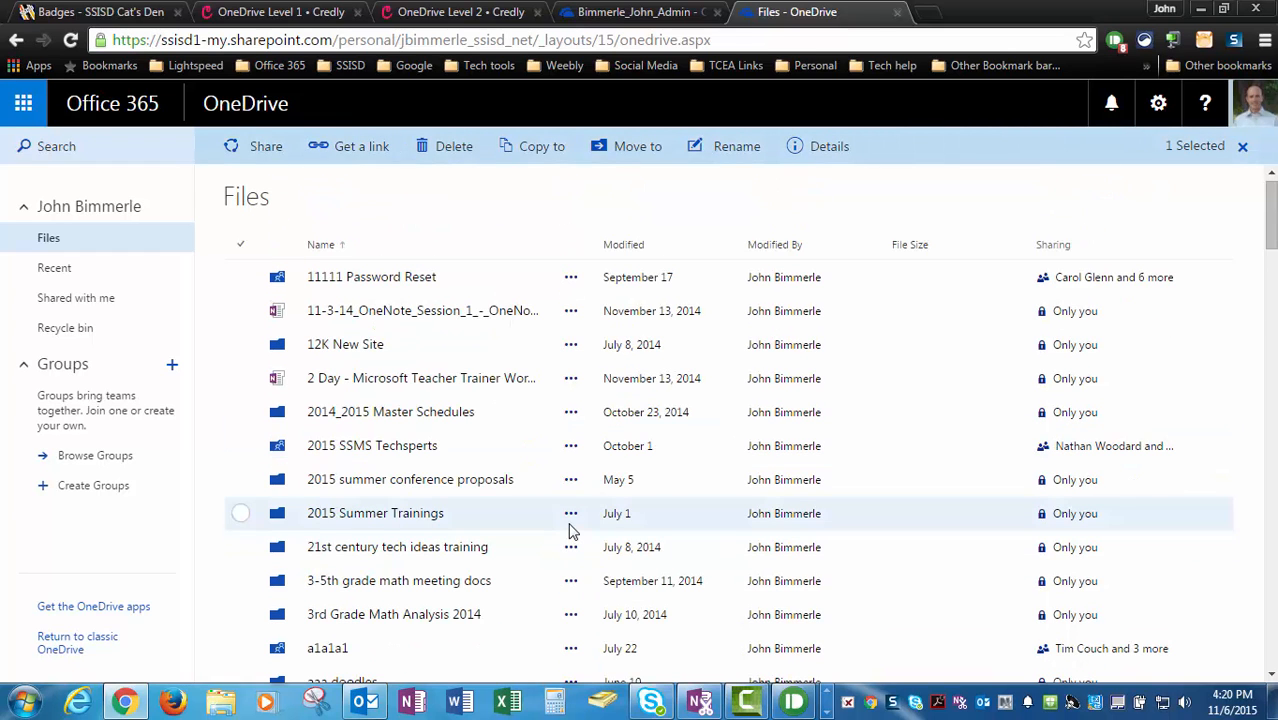
scroll(557, 447, "down", 5)
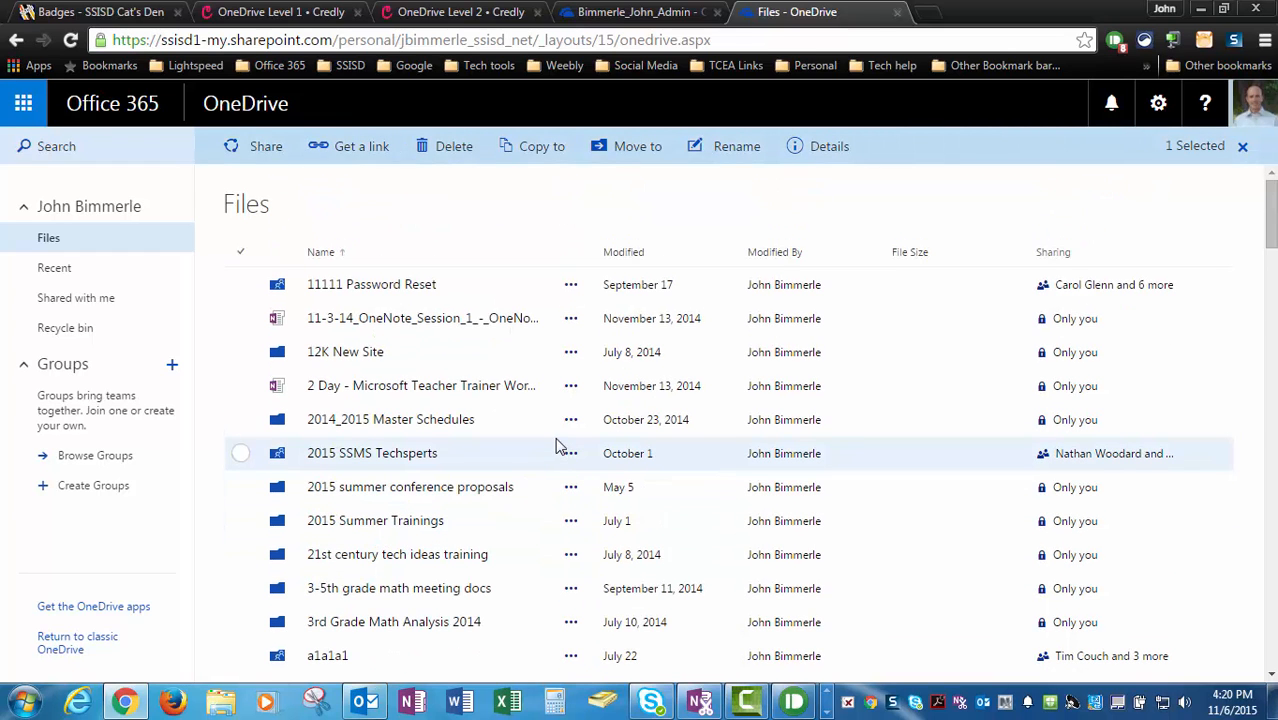
scroll(557, 447, "down", 3)
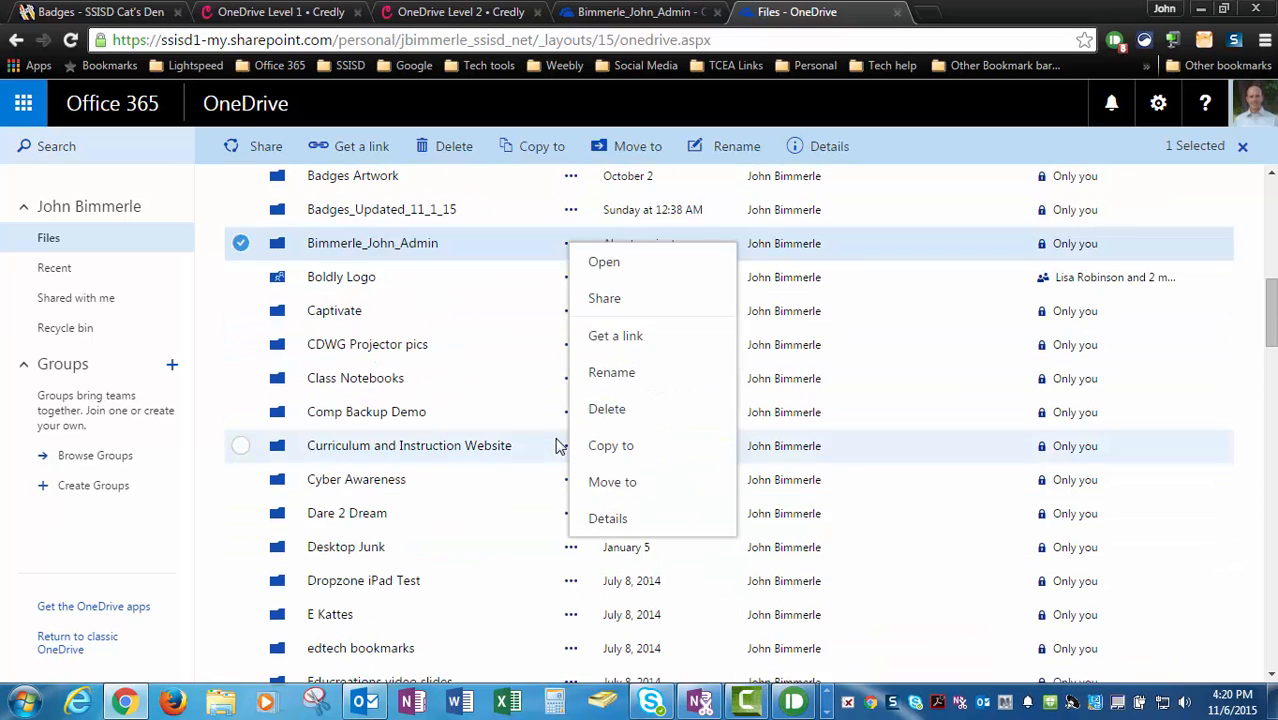
scroll(557, 447, "down", 1)
scroll(560, 447, "up", 1)
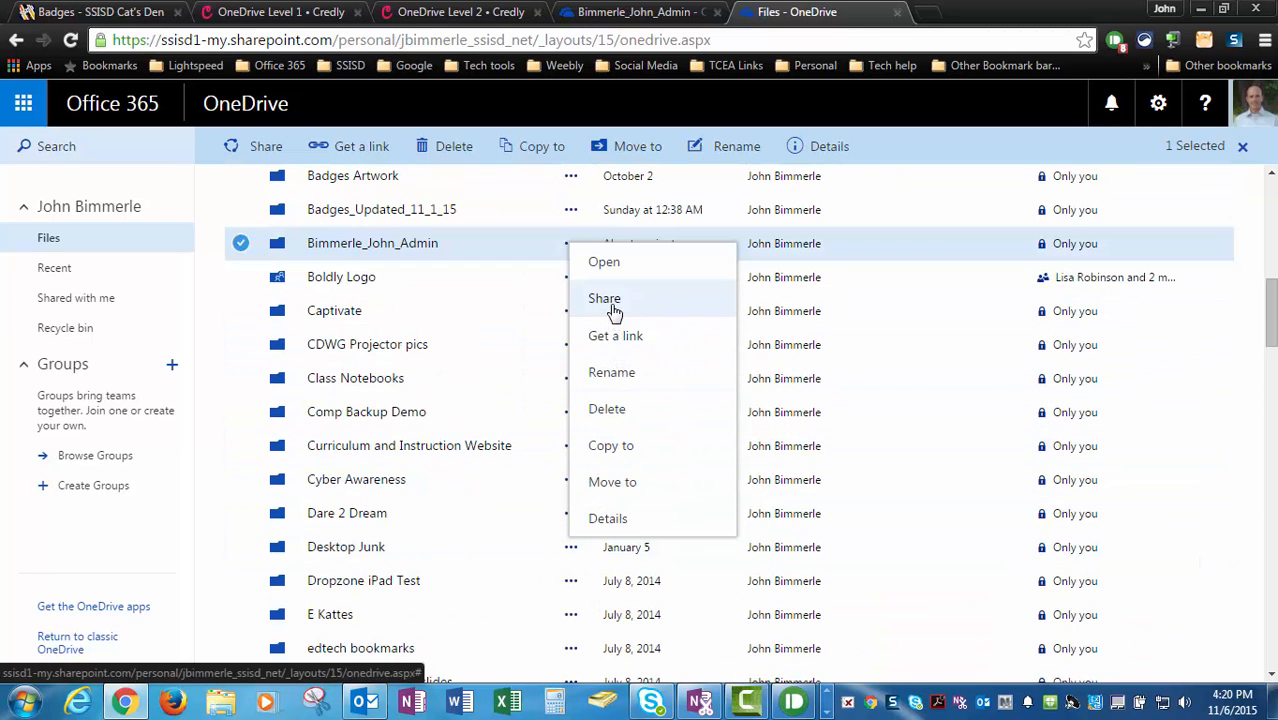
left_click(1043, 250)
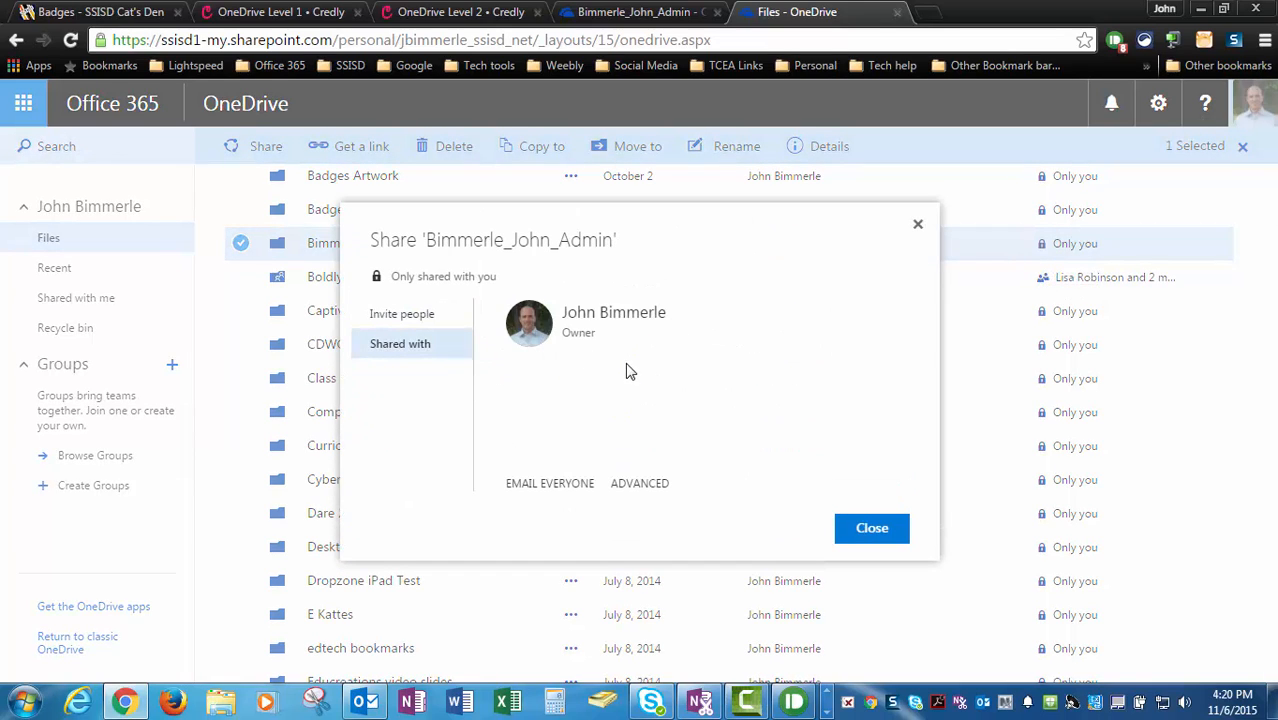
left_click(421, 320)
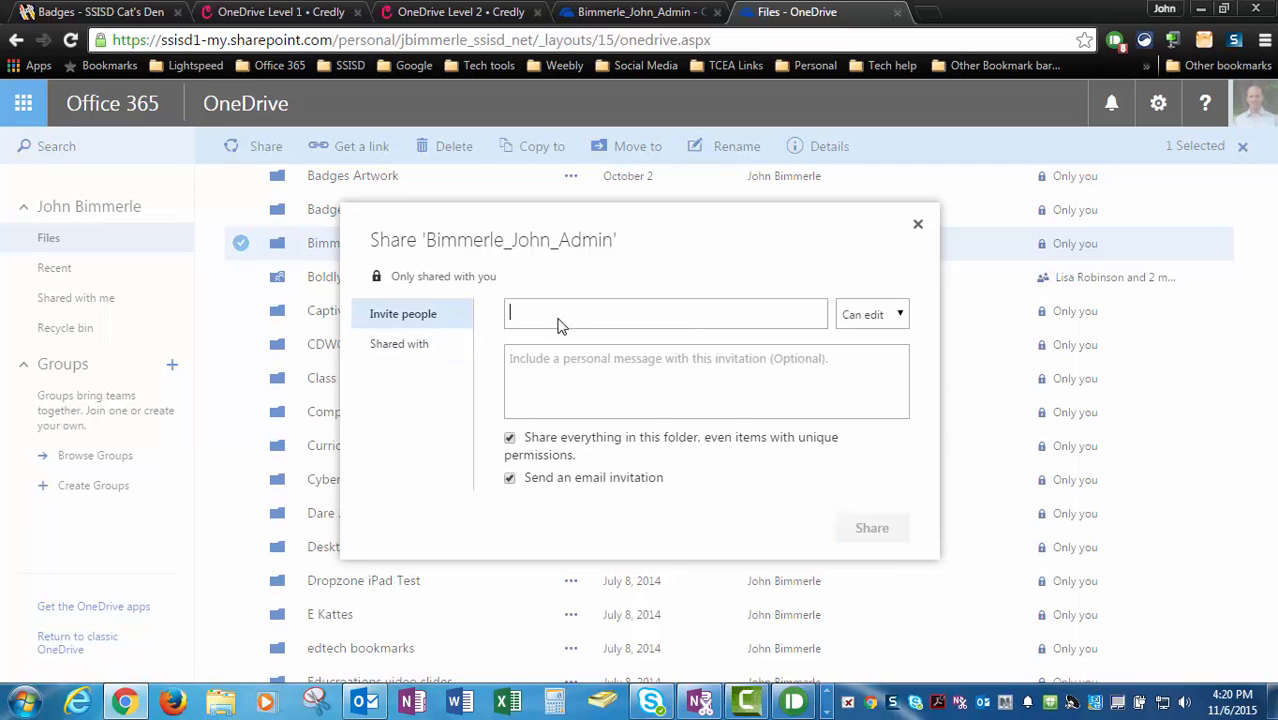
left_click(921, 229)
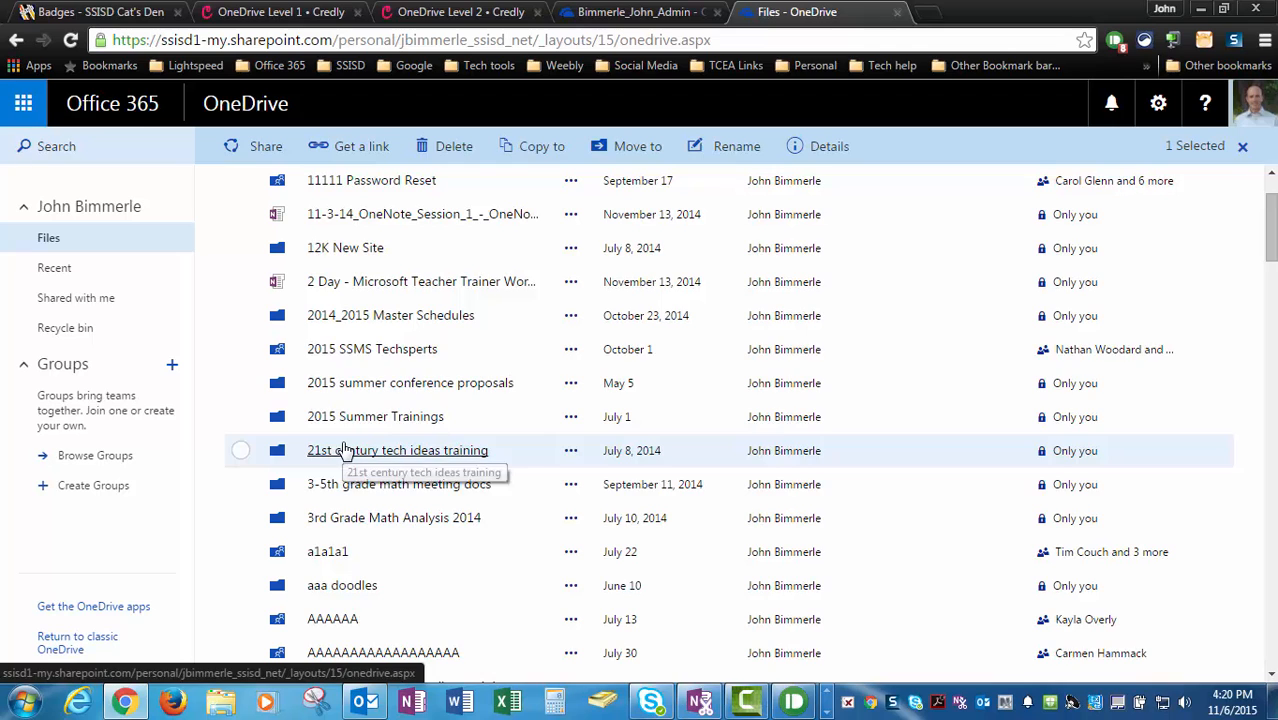
scroll(343, 450, "down", 5)
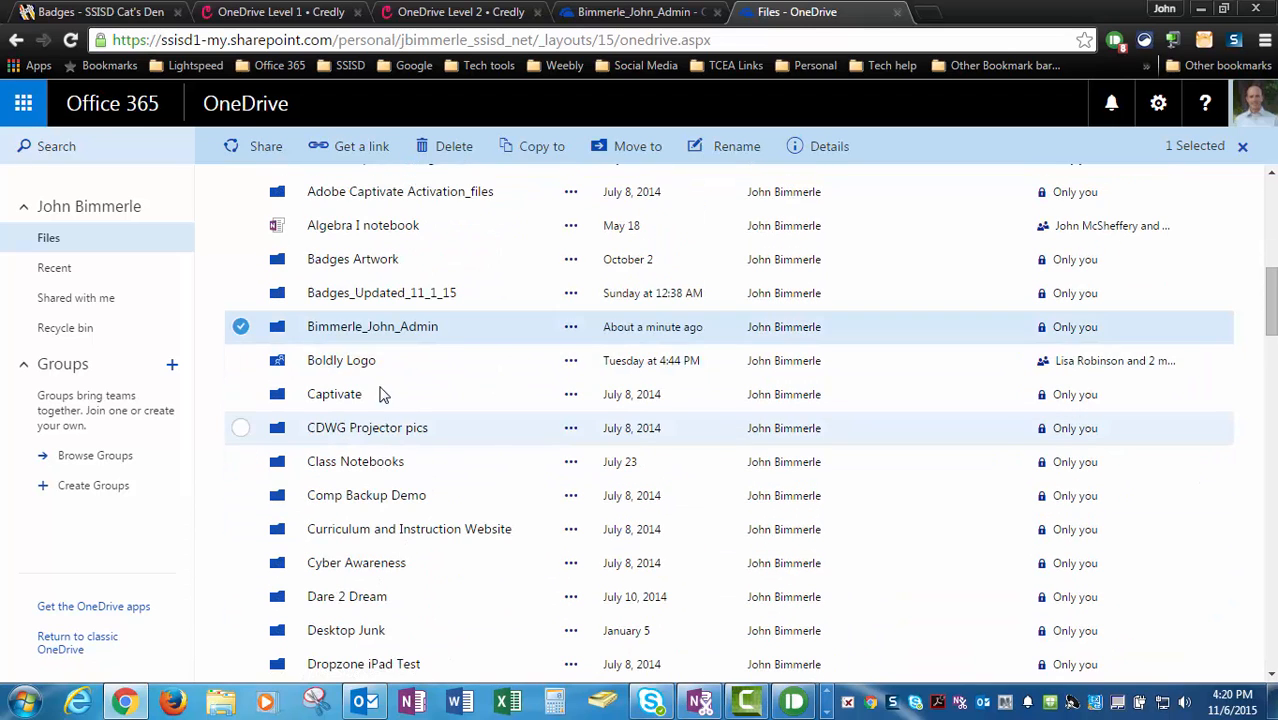
left_click(241, 328)
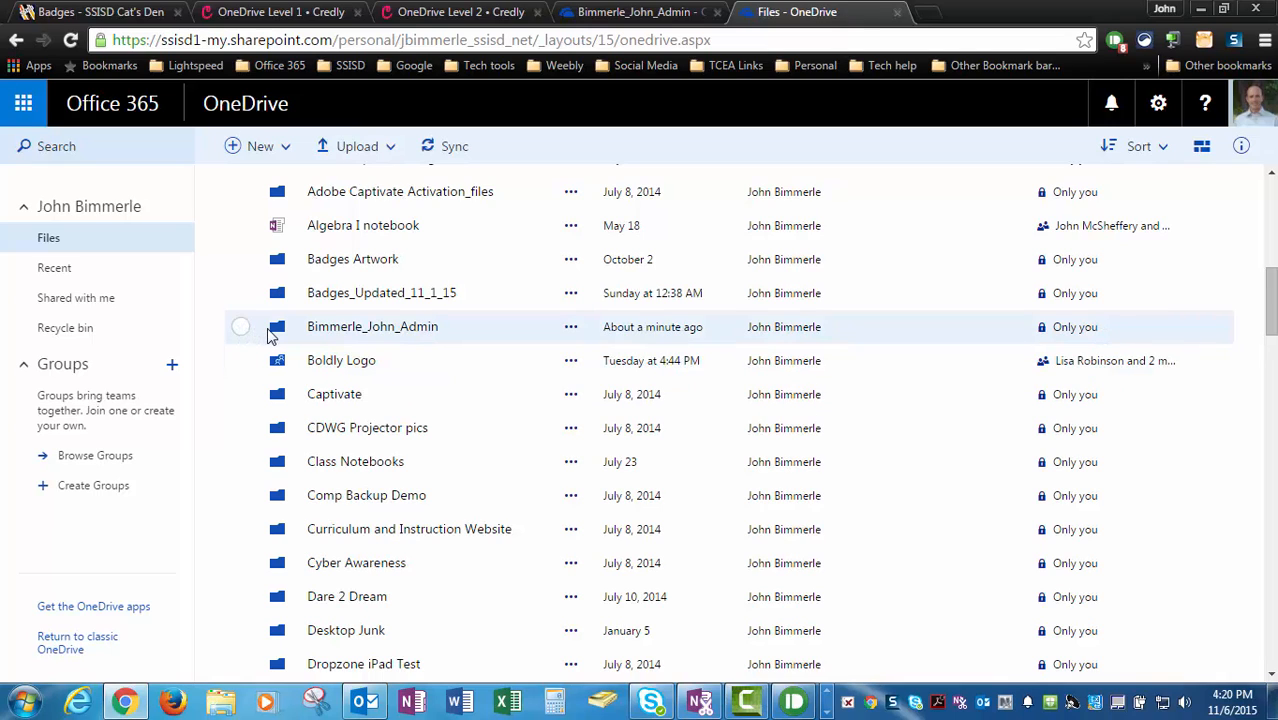
left_click(241, 328)
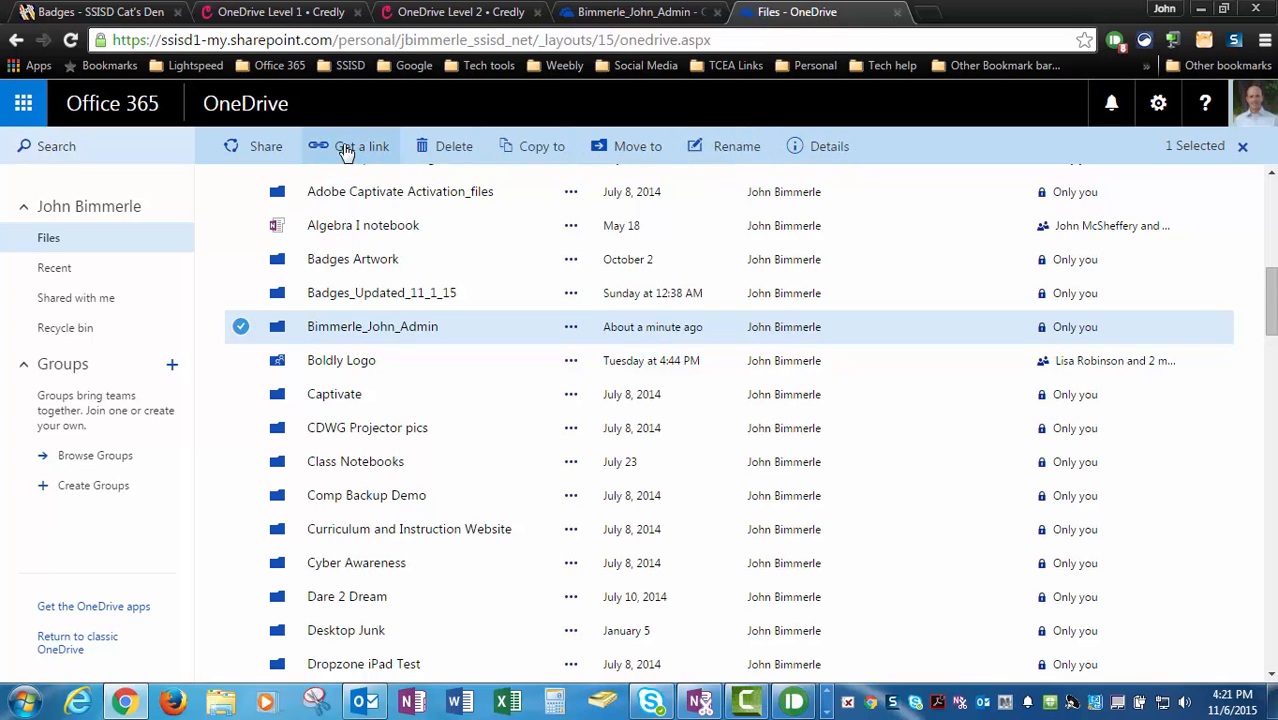
left_click(266, 150)
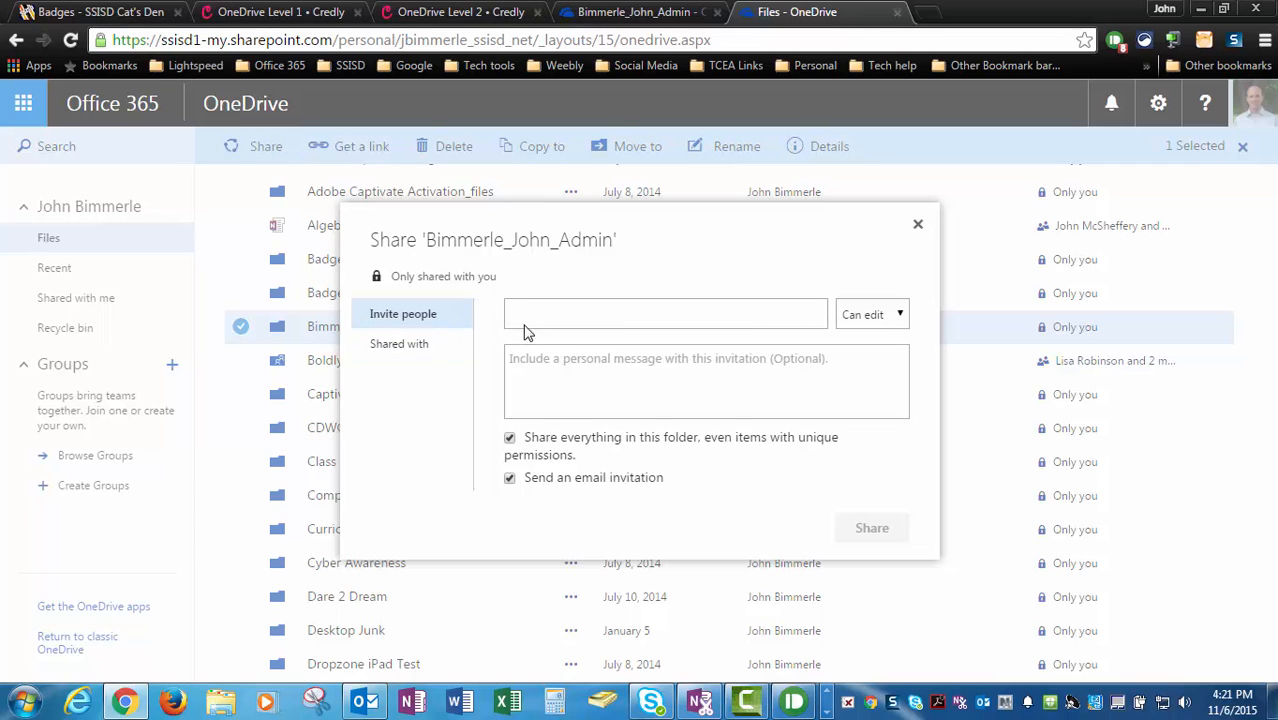
left_click(917, 225)
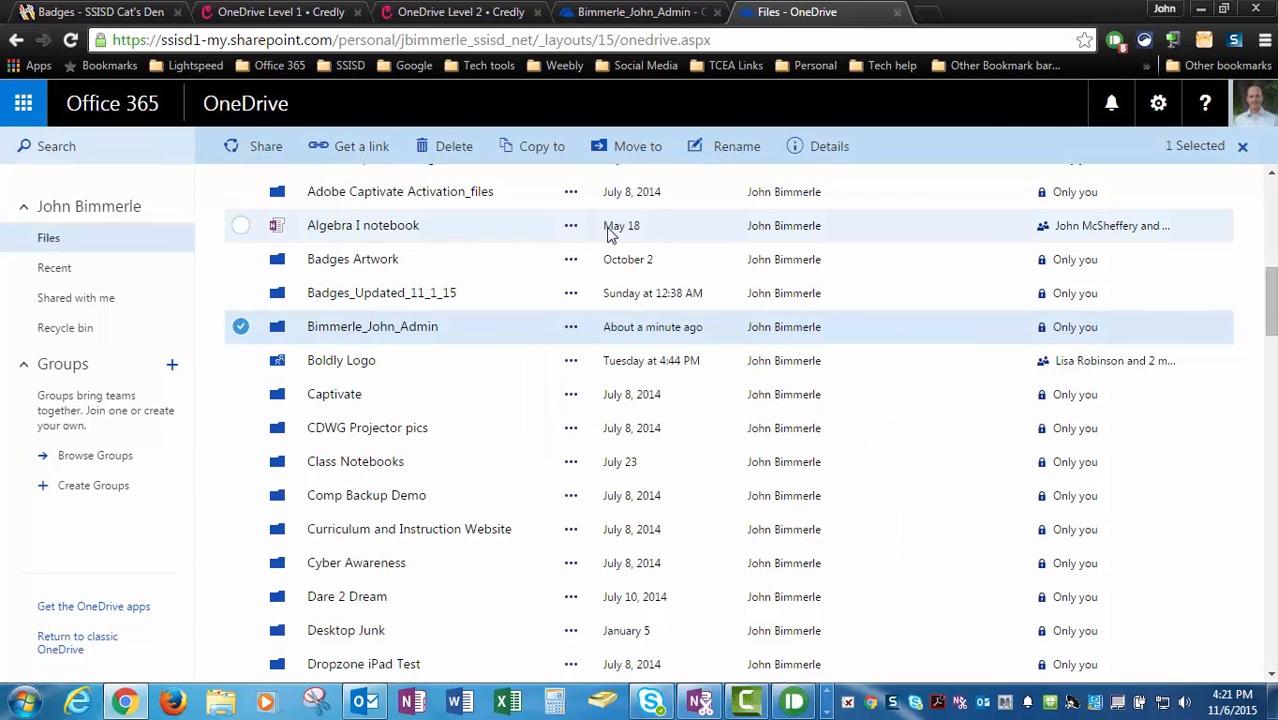
Step: Prepare an invitation giving the required contact edit access to the Admin folder without an email invitation, and close the form without sharing
left_click(266, 147)
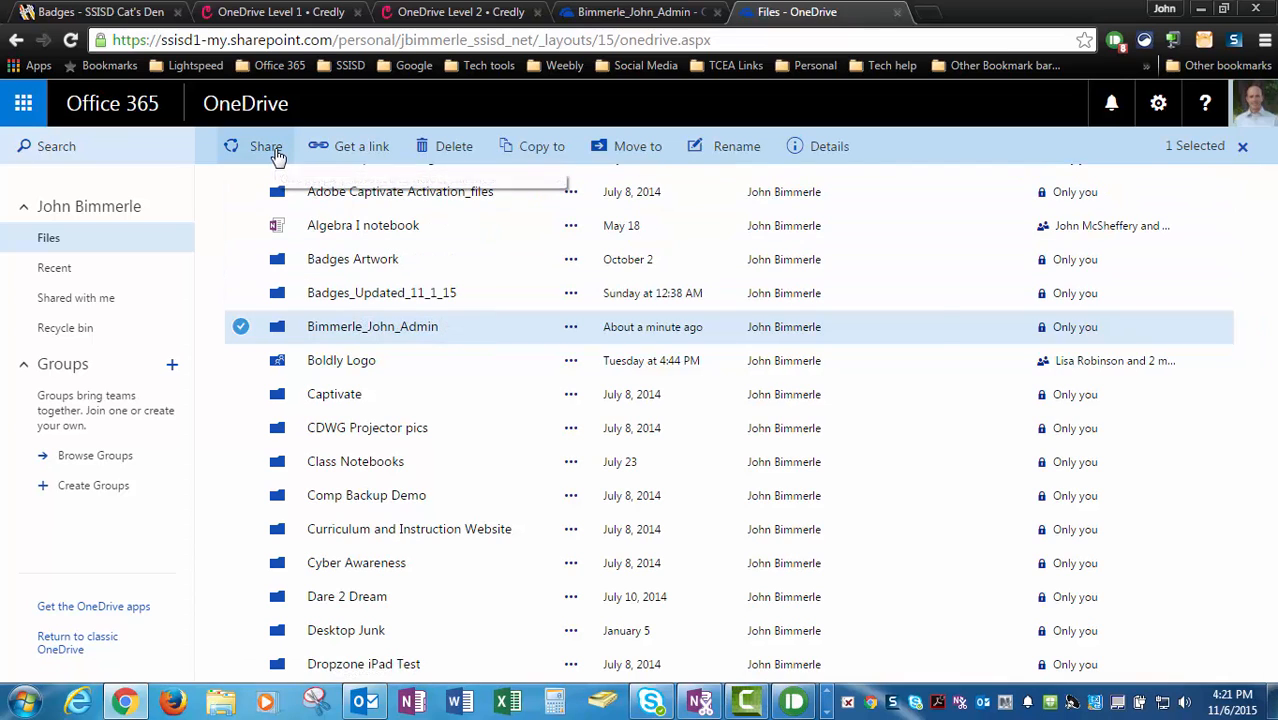
left_click(568, 317)
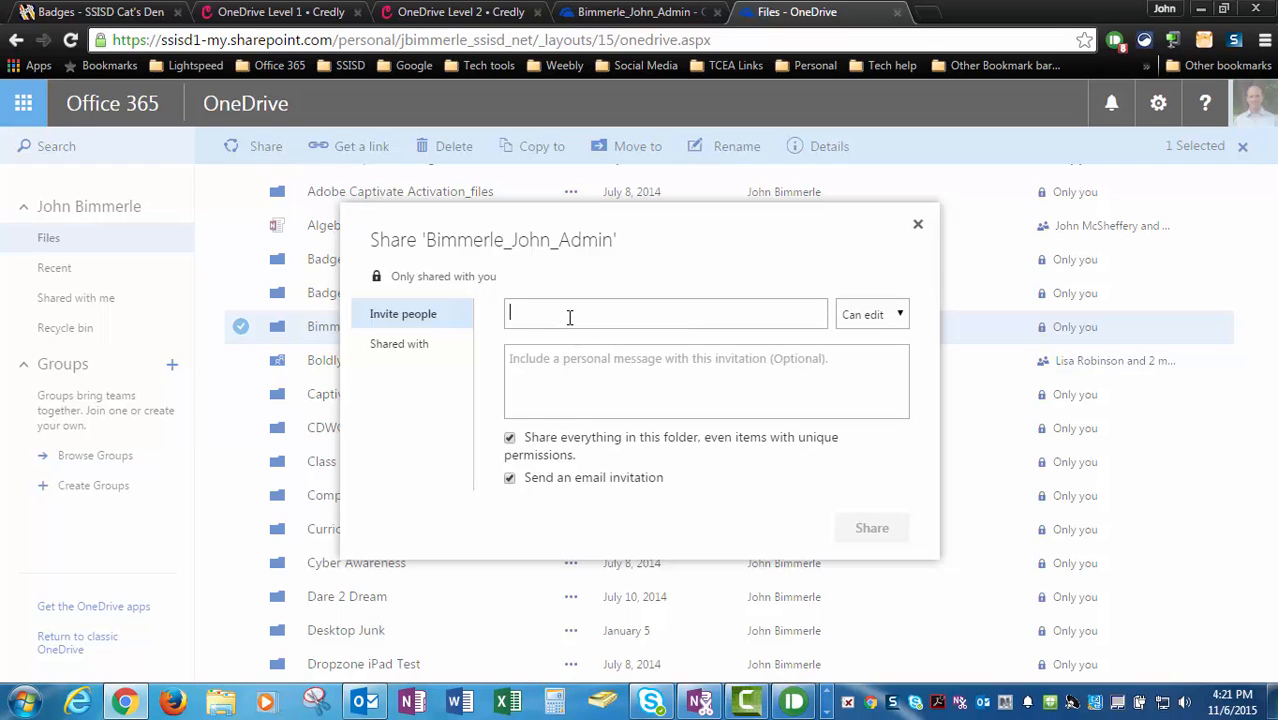
type("brooke")
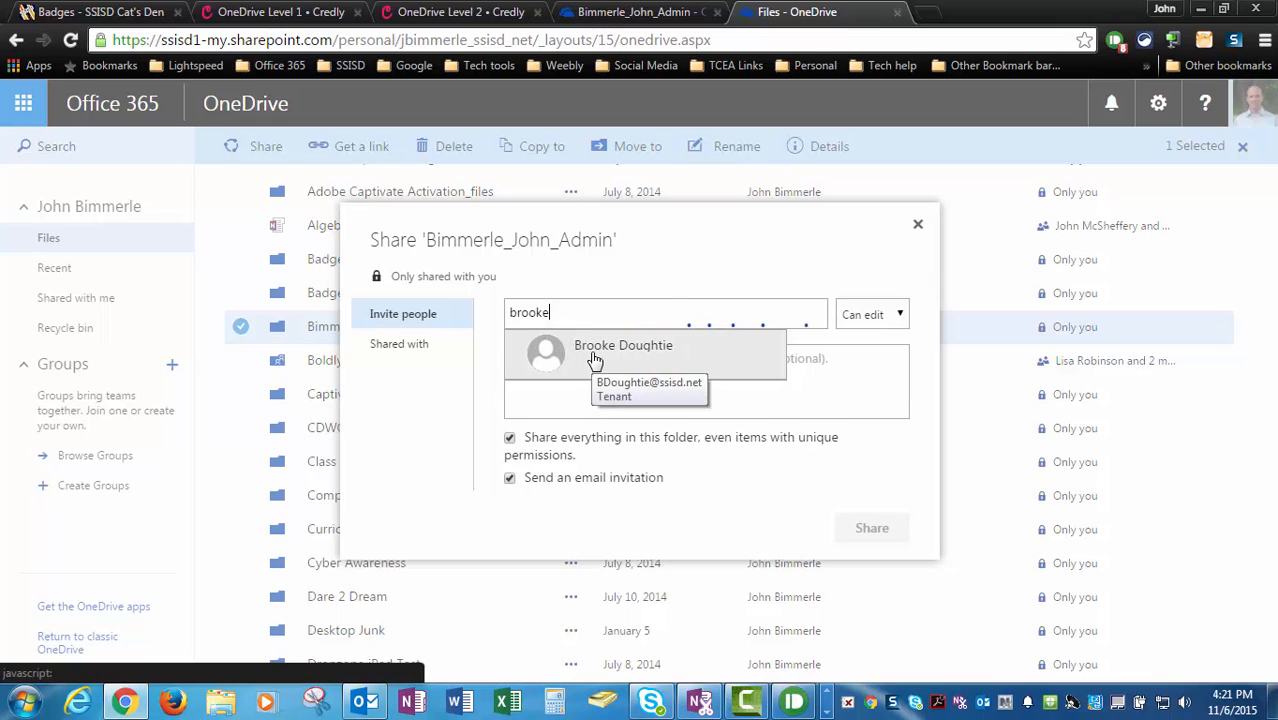
left_click(595, 360)
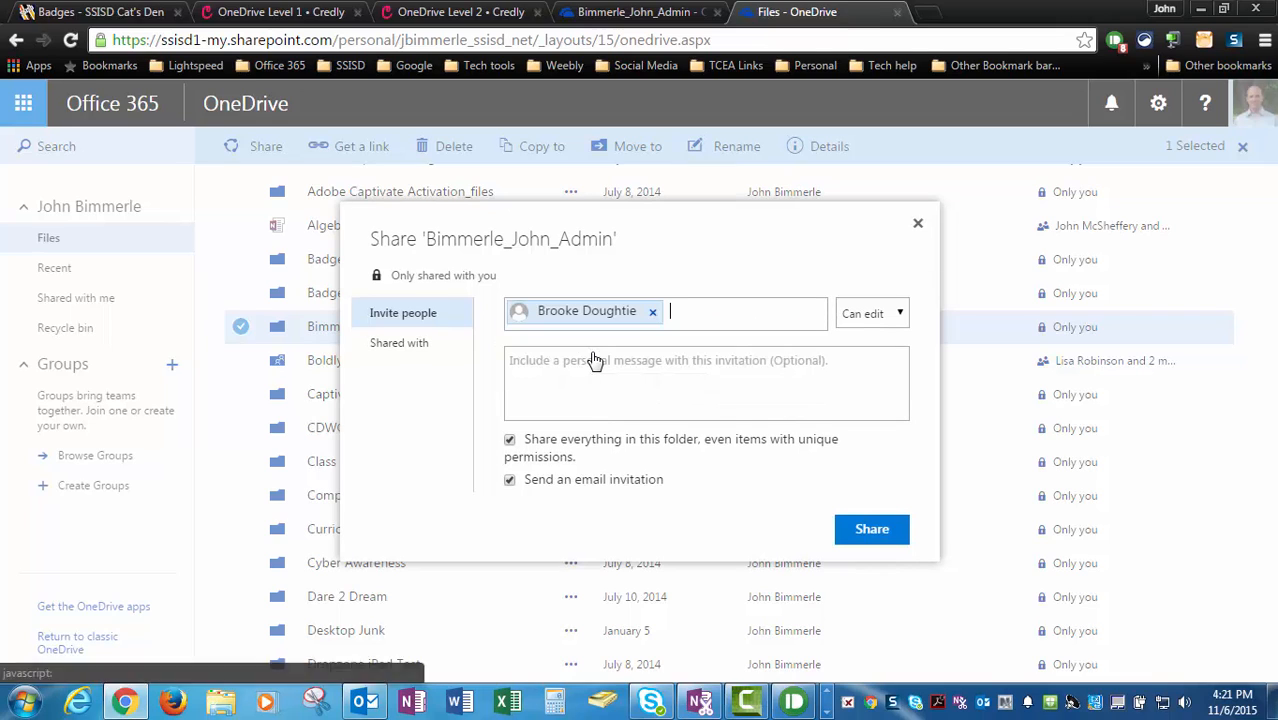
left_click(901, 316)
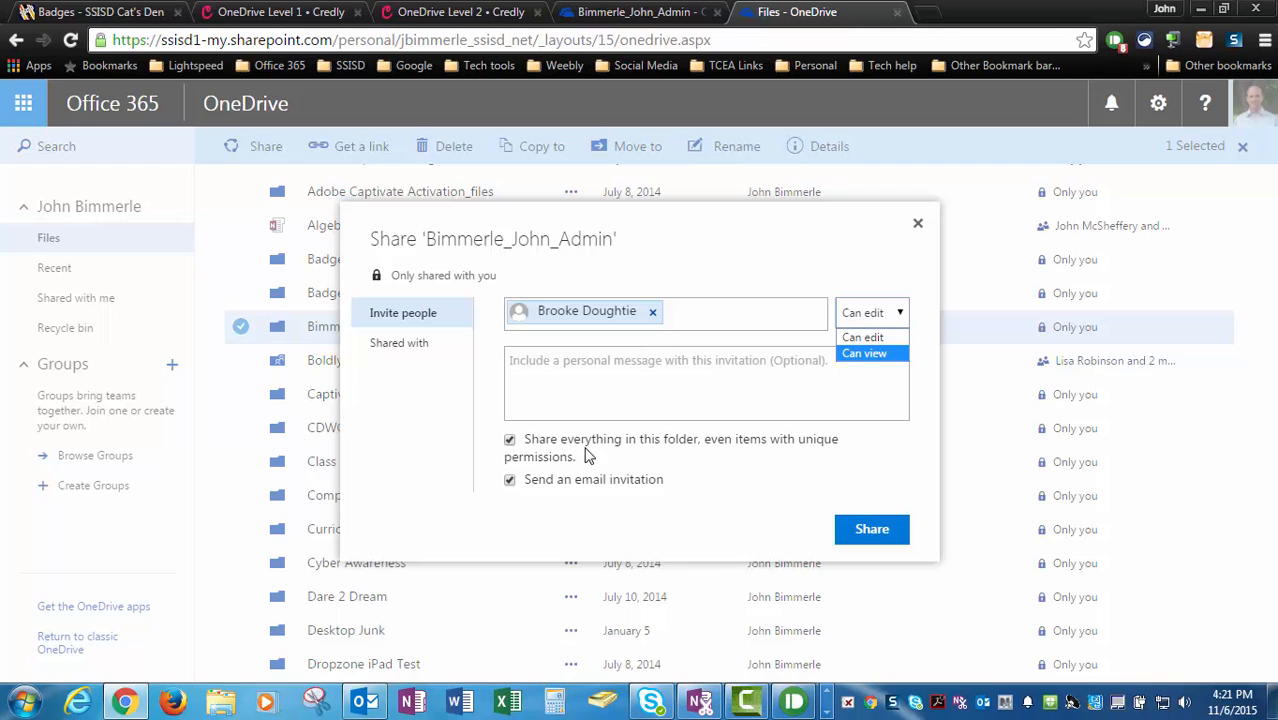
left_click(510, 481)
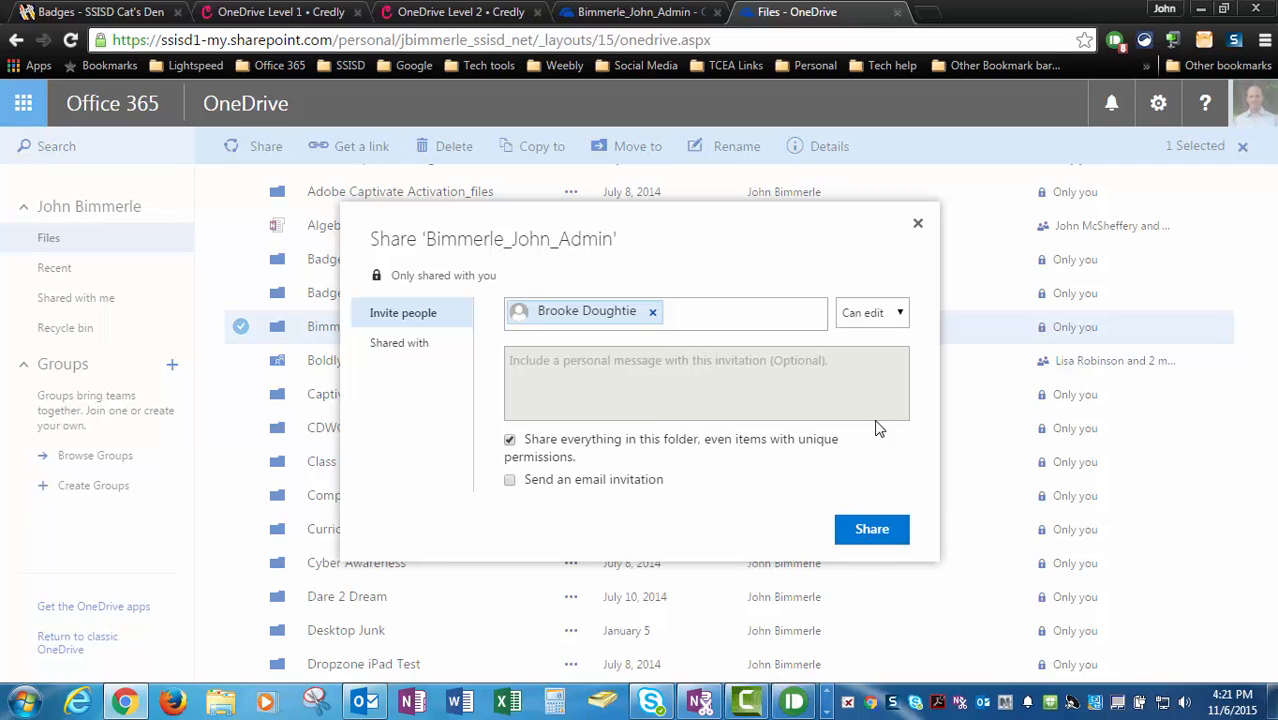
left_click(918, 232)
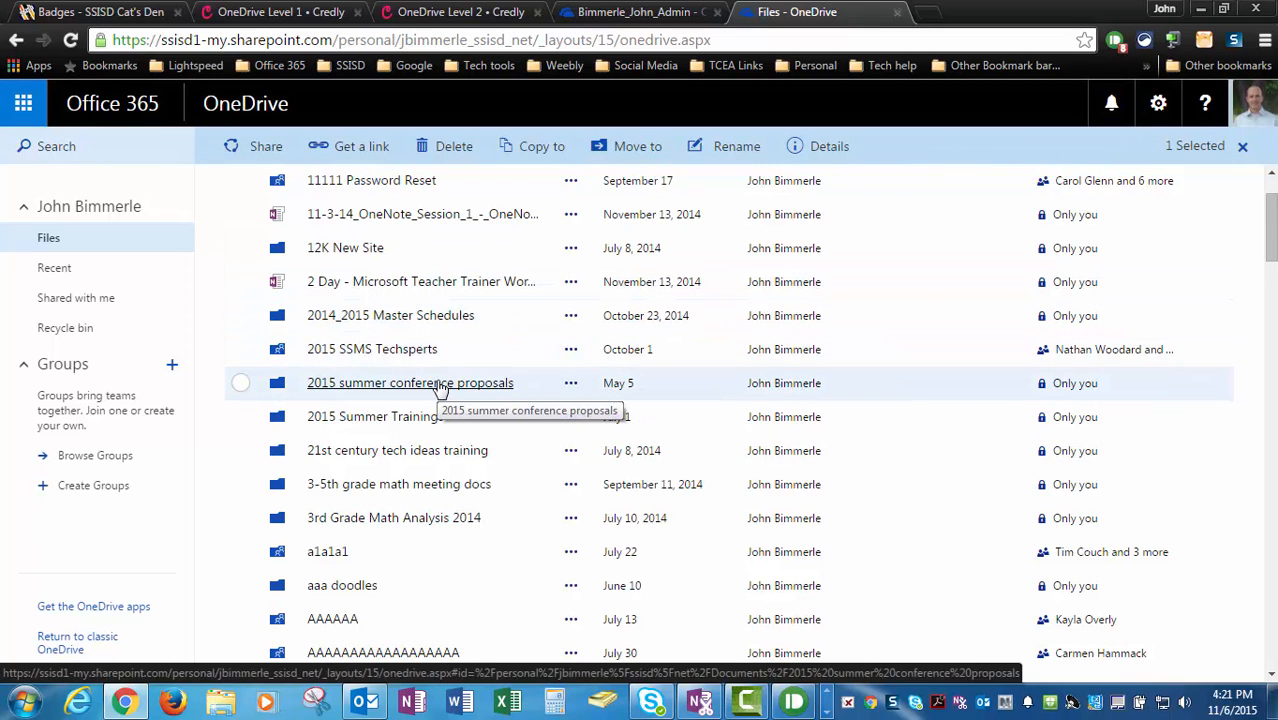
Step: Check the link options for the selected Admin folder and close the sharing dialog
scroll(440, 390, "down", 5)
scroll(432, 440, "down", 2)
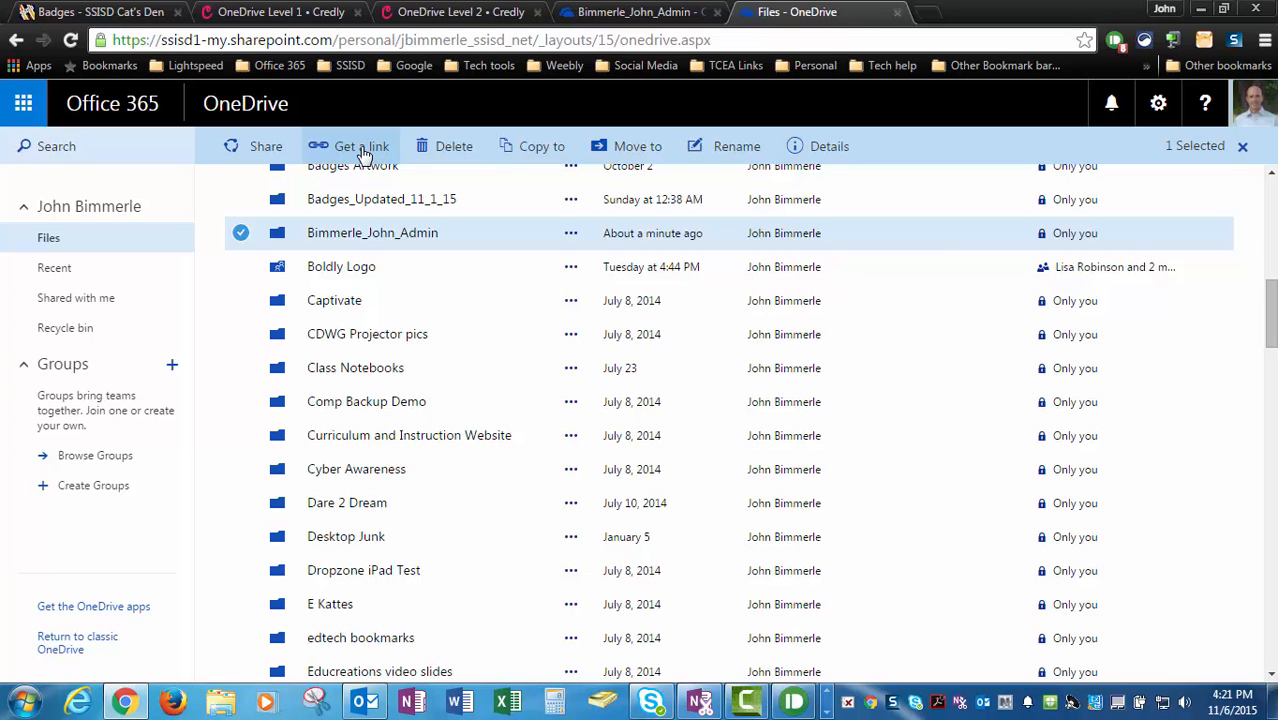
left_click(363, 150)
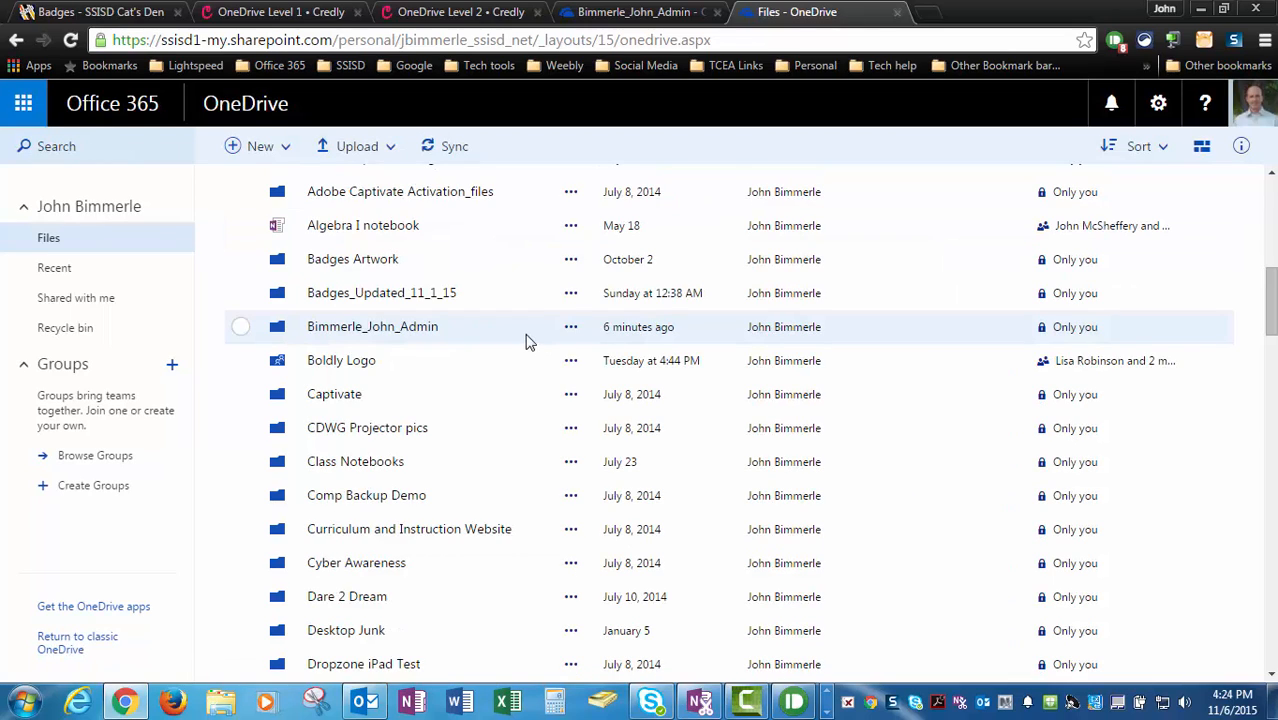
left_click(241, 329)
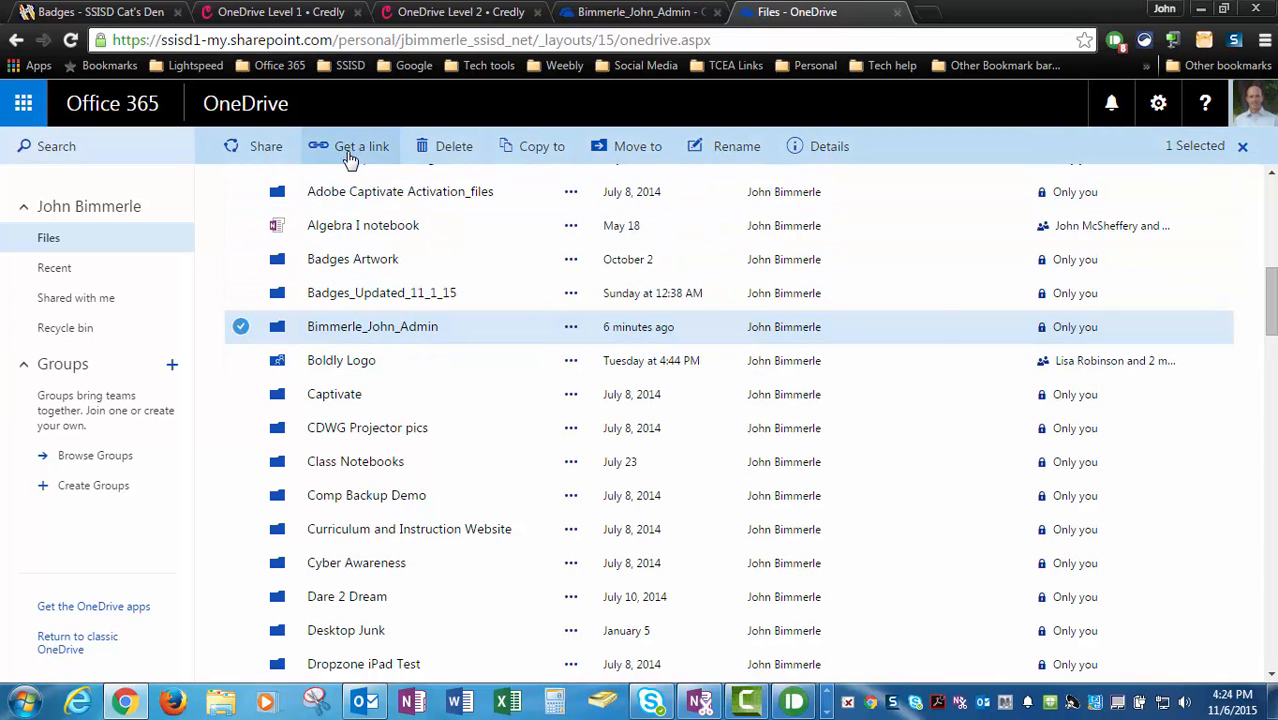
left_click(350, 150)
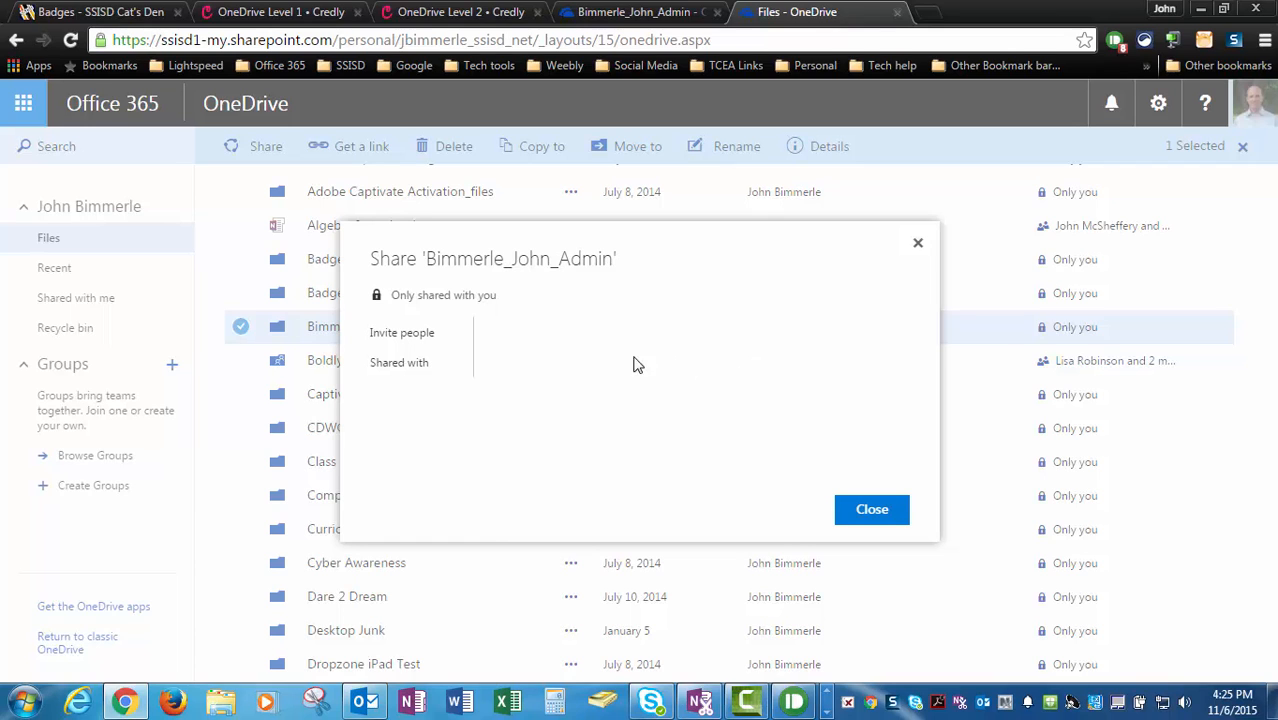
left_click(871, 510)
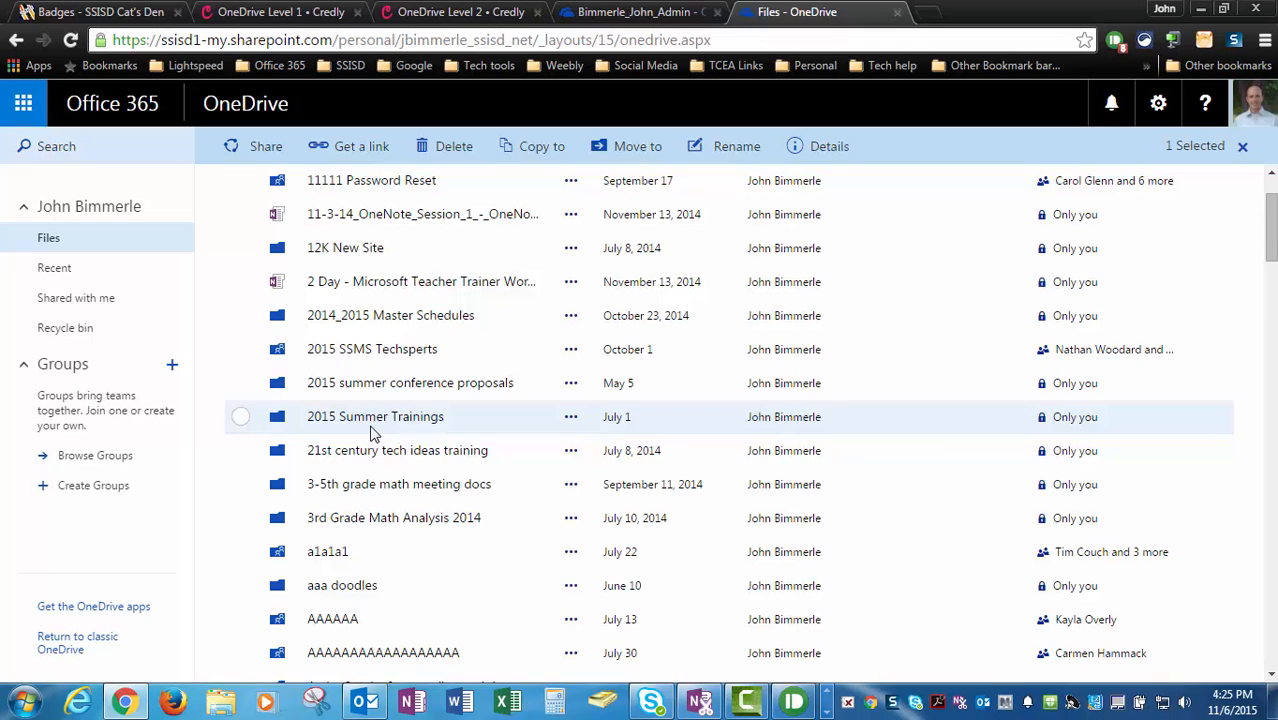
Step: Show the Admin folder's details and select its full link address
scroll(370, 432, "down", 5)
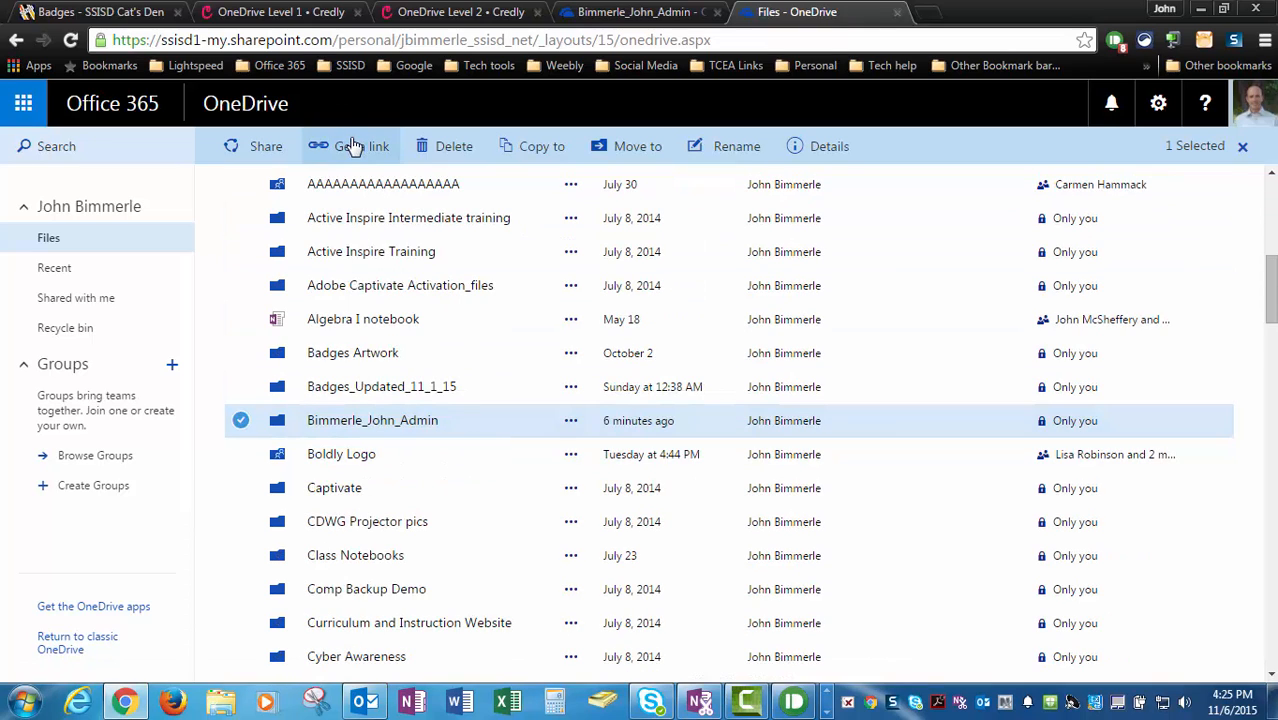
left_click(826, 150)
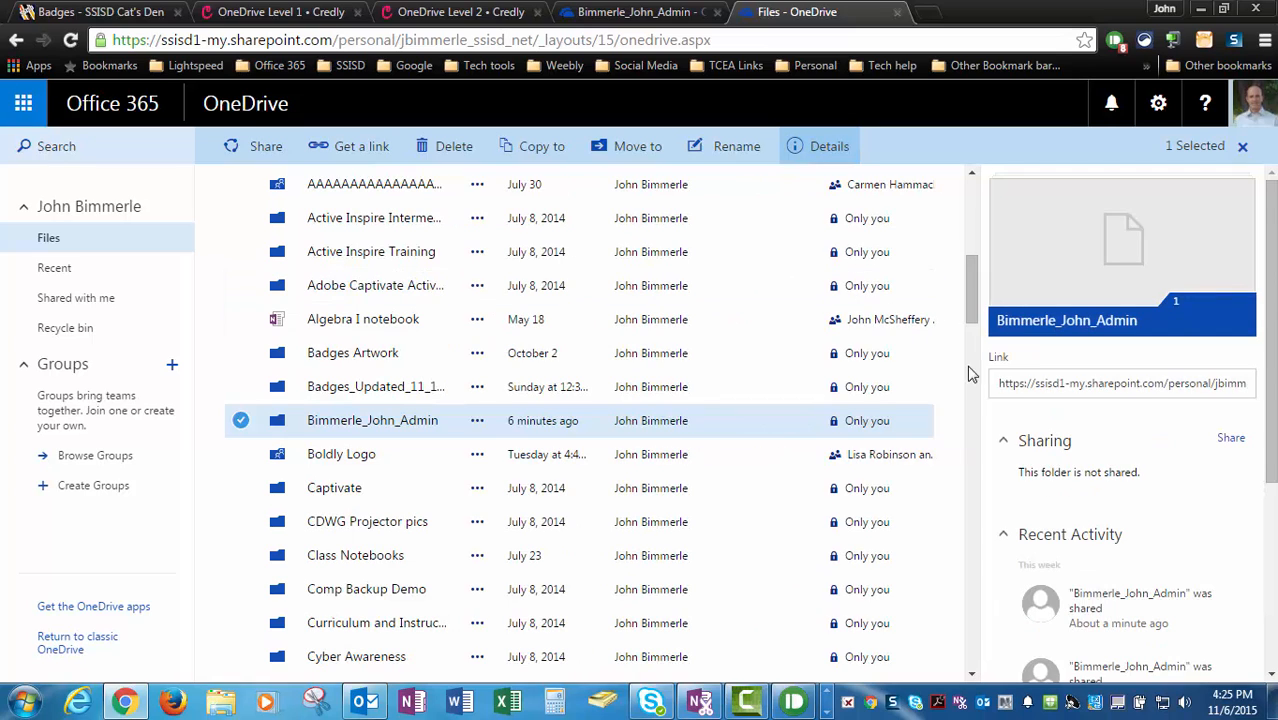
left_click(1095, 390)
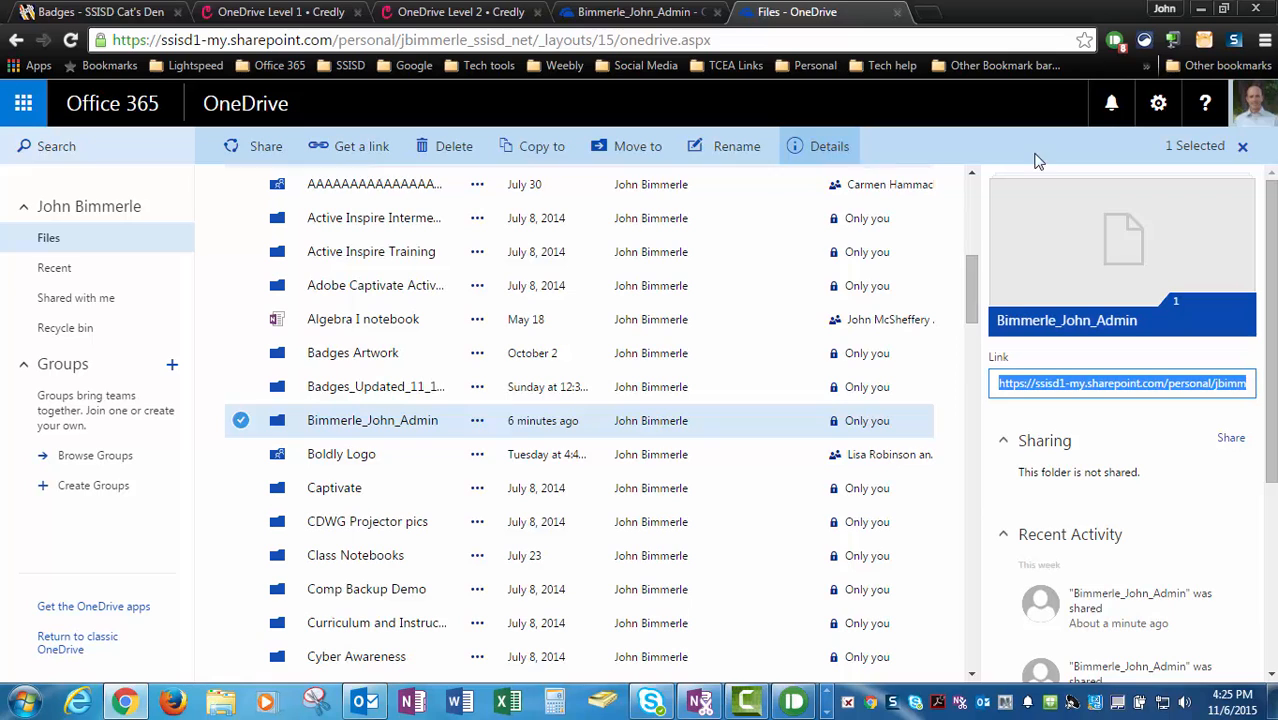
Step: Look inside the Admin folder, return to the main file list, and dismiss the incoming chat notification
left_click(327, 424)
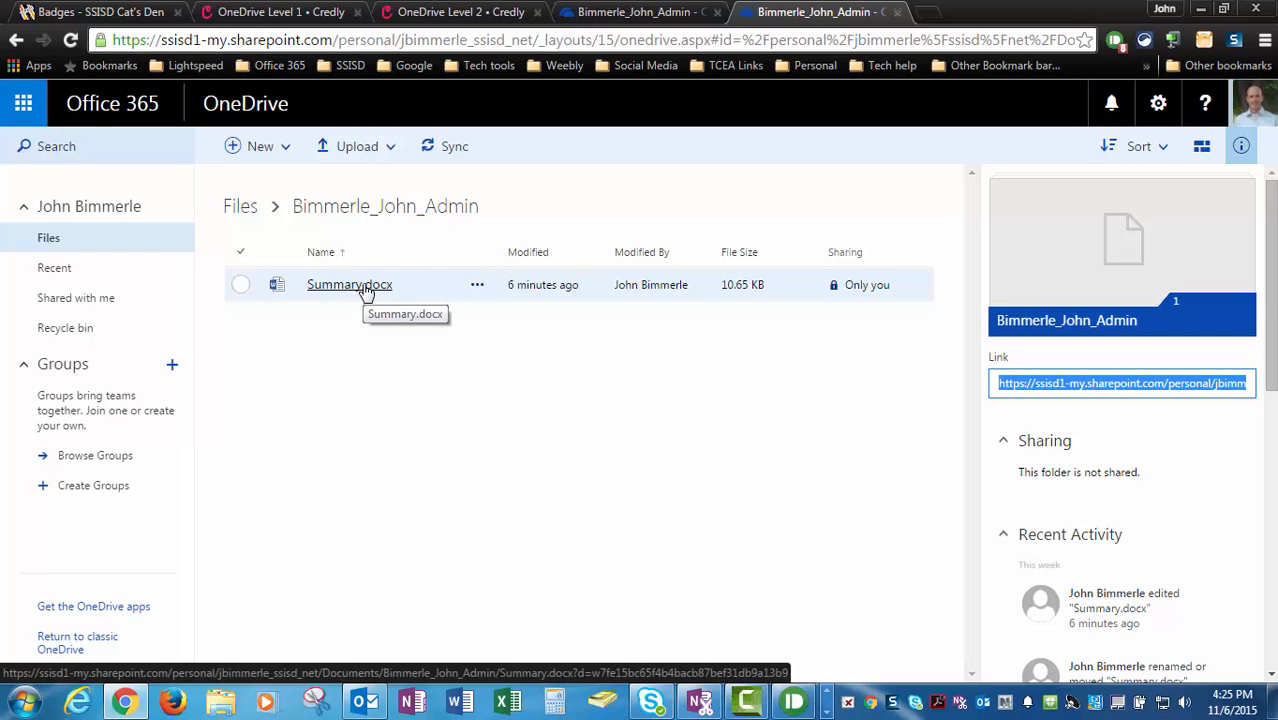
left_click(240, 206)
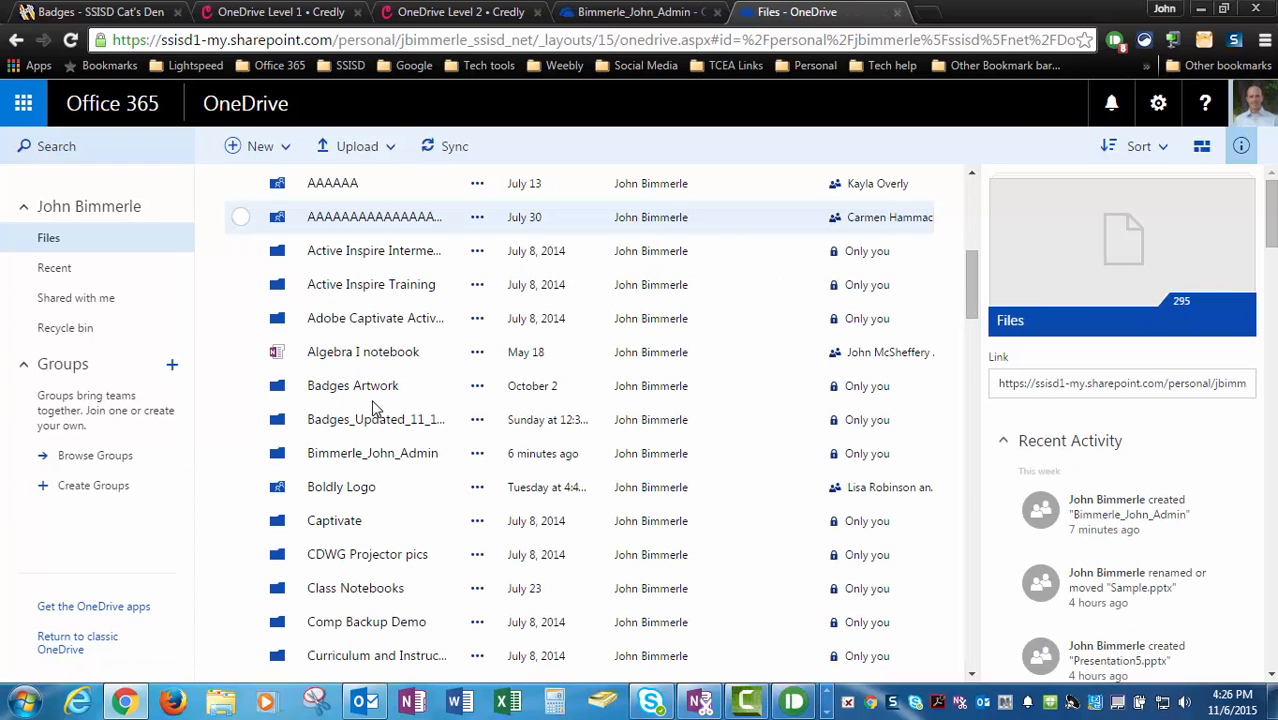
scroll(372, 407, "down", 3)
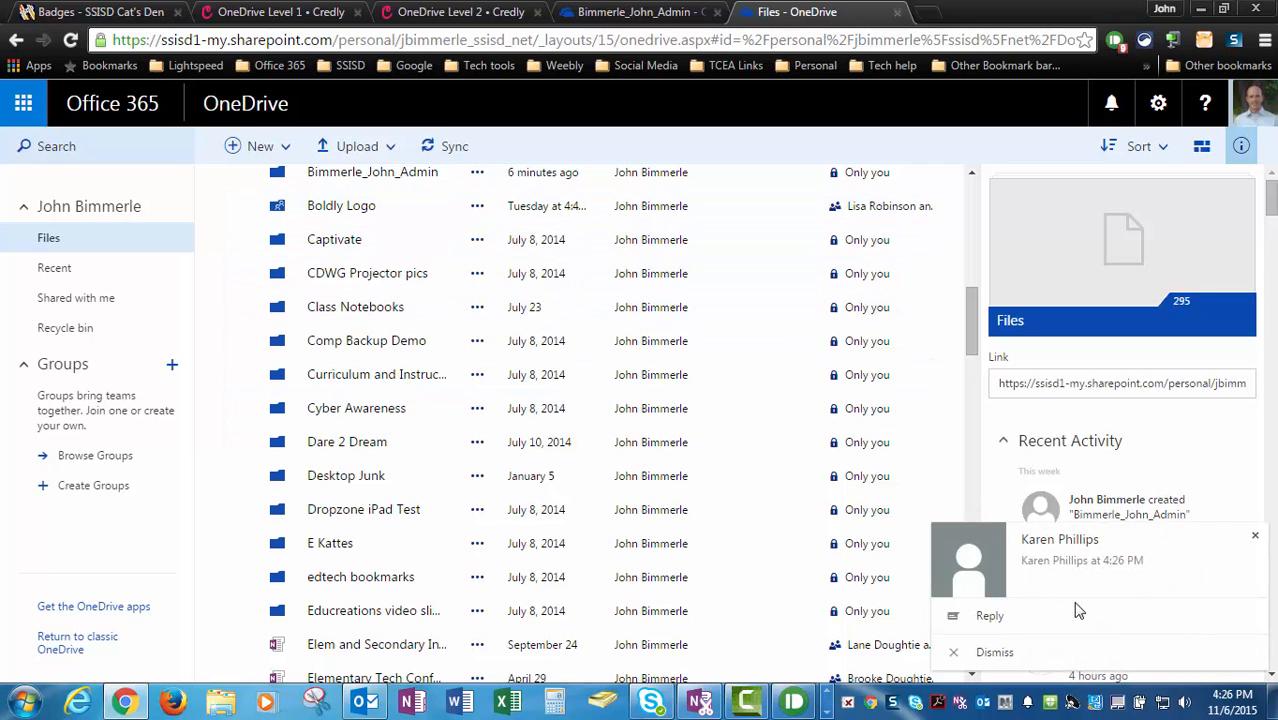
left_click(1257, 539)
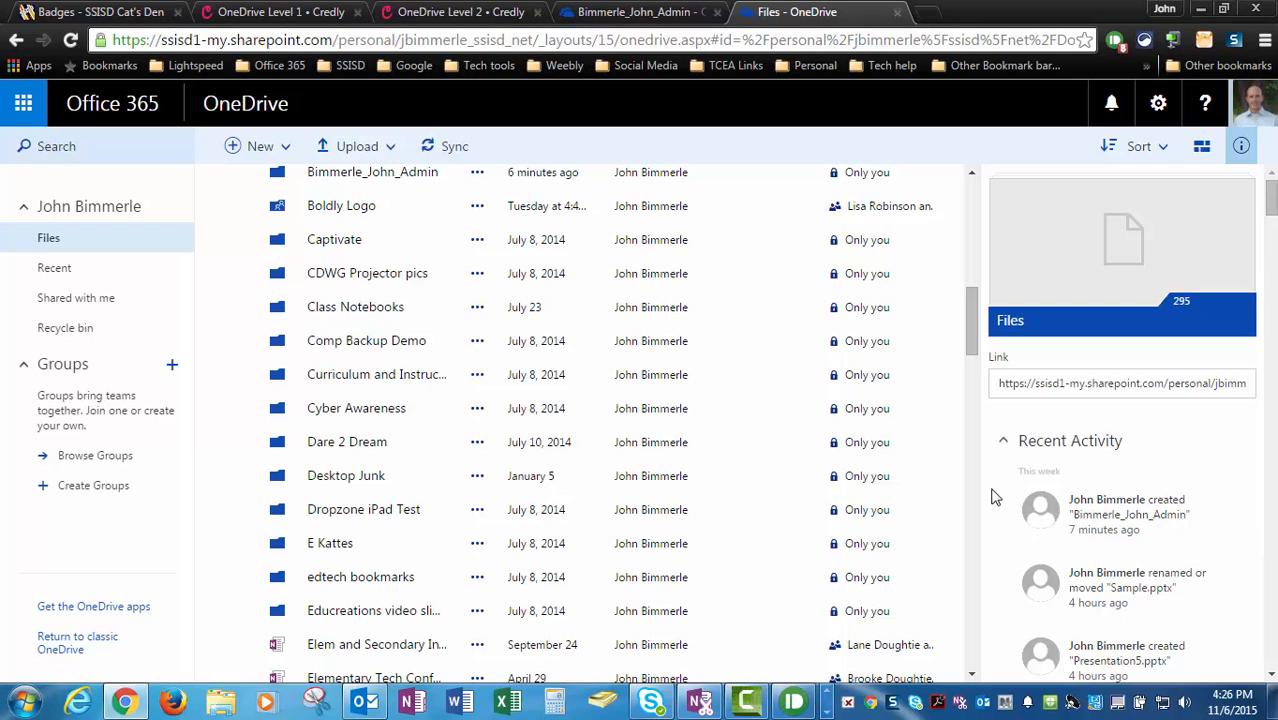